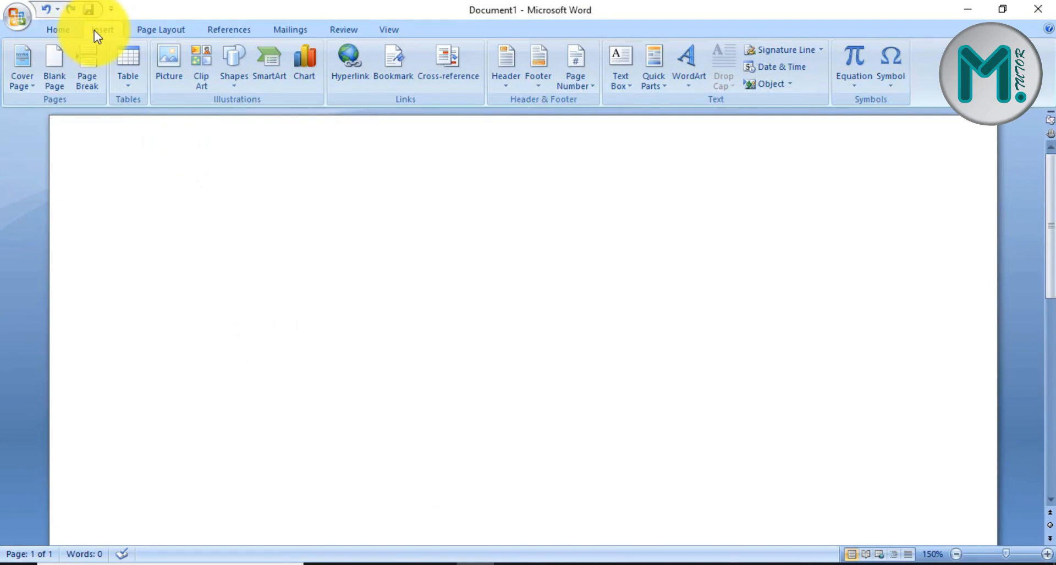
pyautogui.click(64, 31)
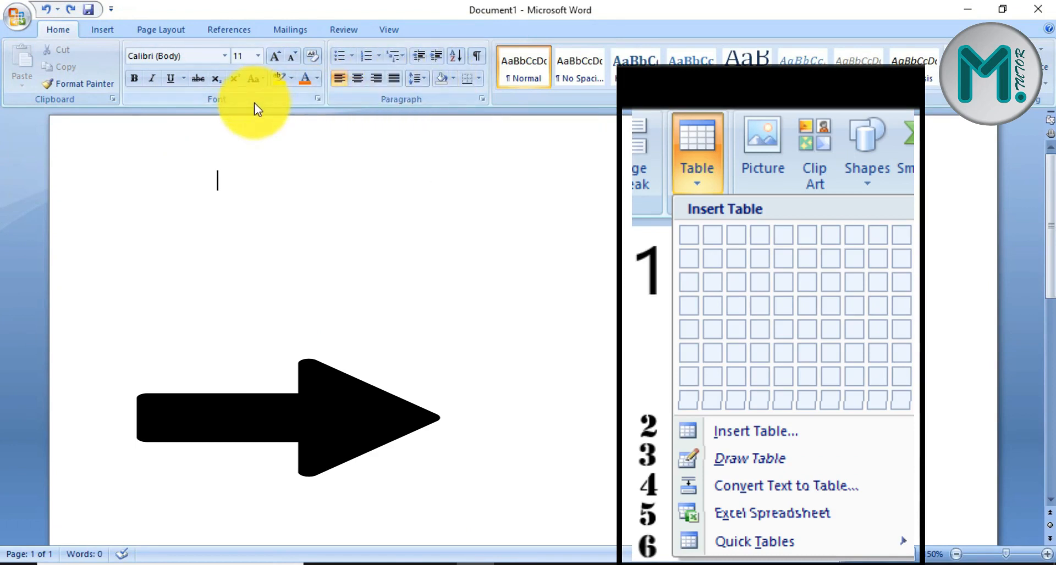
pyautogui.click(103, 30)
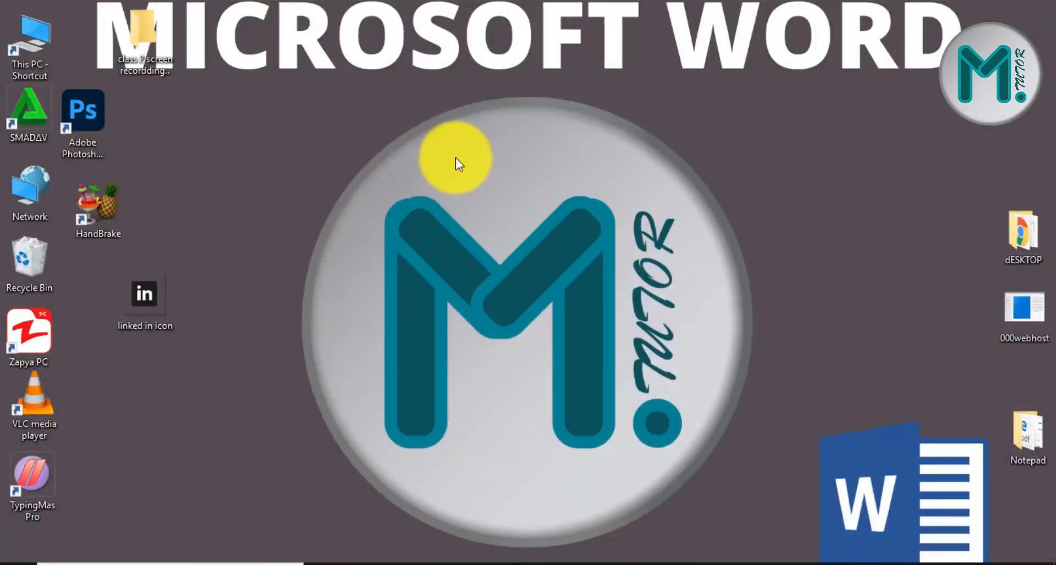
pyautogui.rightClick(456, 159)
pyautogui.click(480, 204)
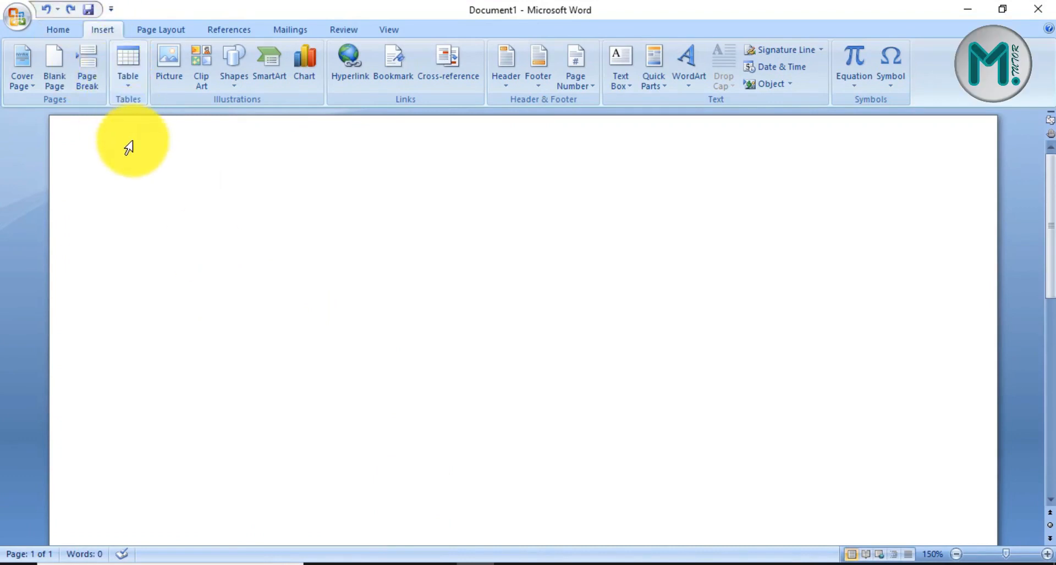
# - Try inserting a table with three columns and three rows in the blank document, and undo it
pyautogui.click(120, 82)
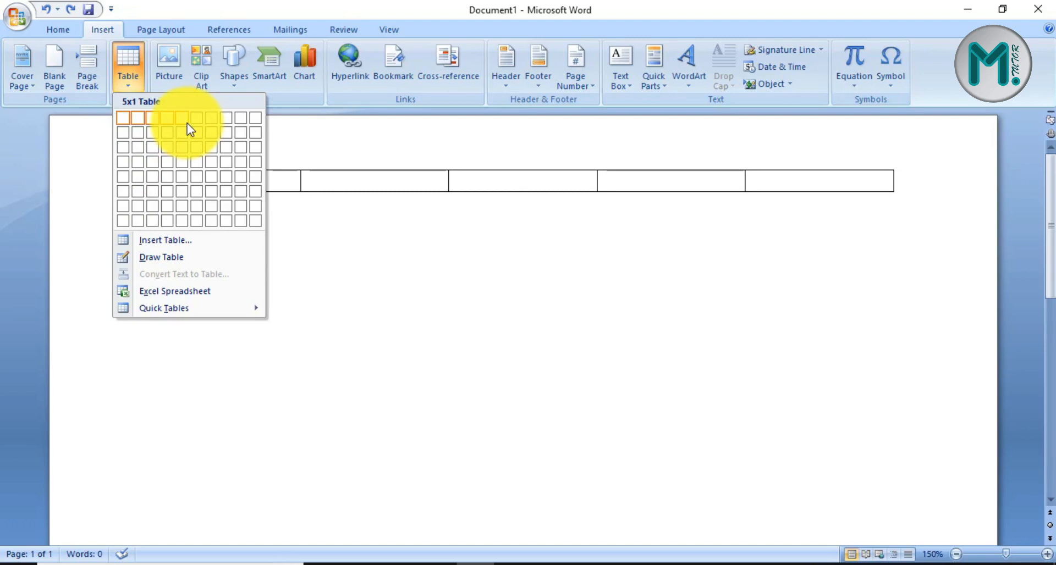
pyautogui.click(159, 157)
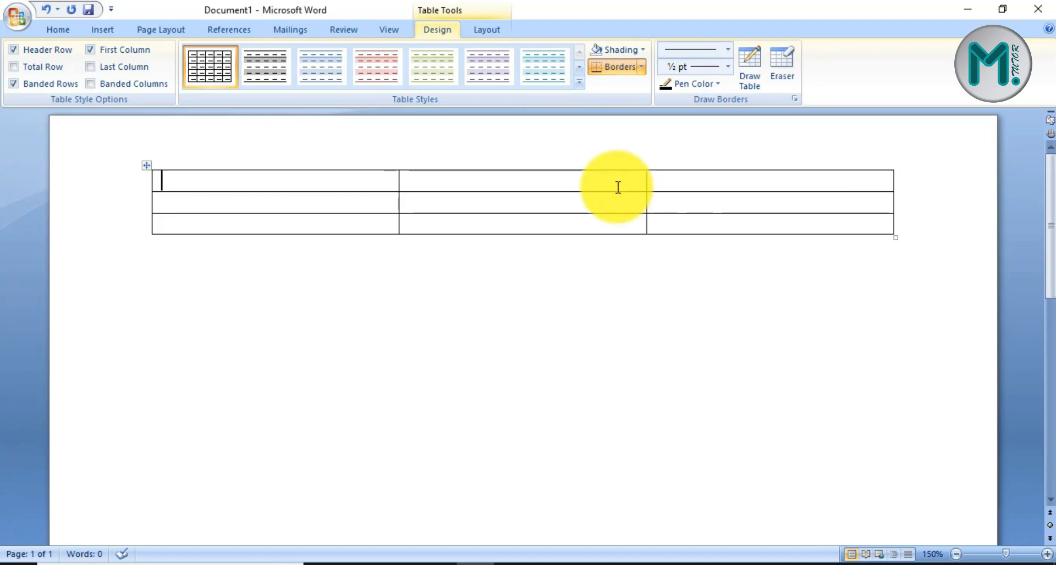
pyautogui.click(223, 138)
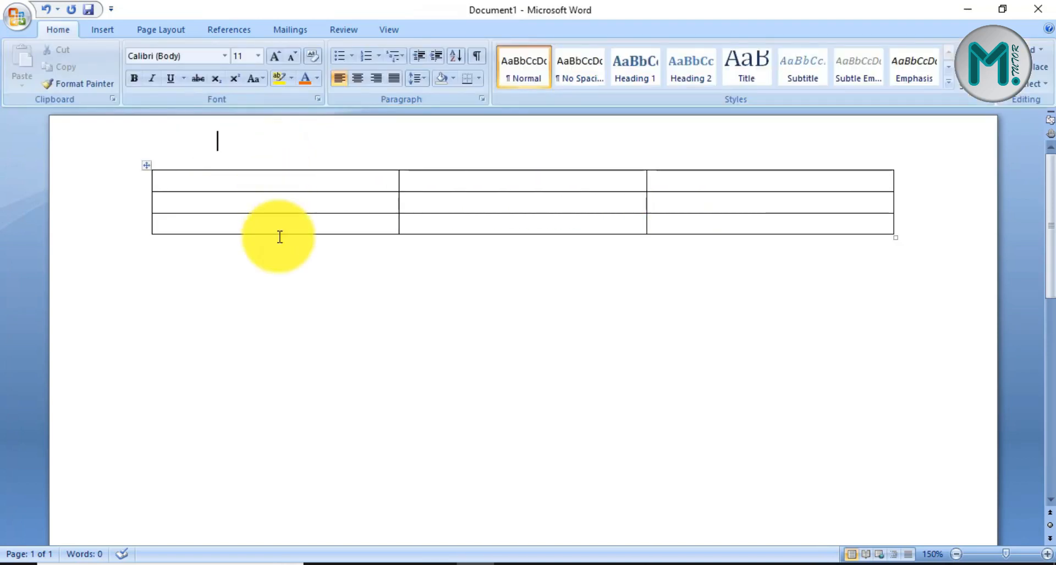
pyautogui.hotkey('ctrl', 'z')
# - Insert a table with two columns and two rows at the start of the document
pyautogui.click(103, 30)
pyautogui.click(142, 75)
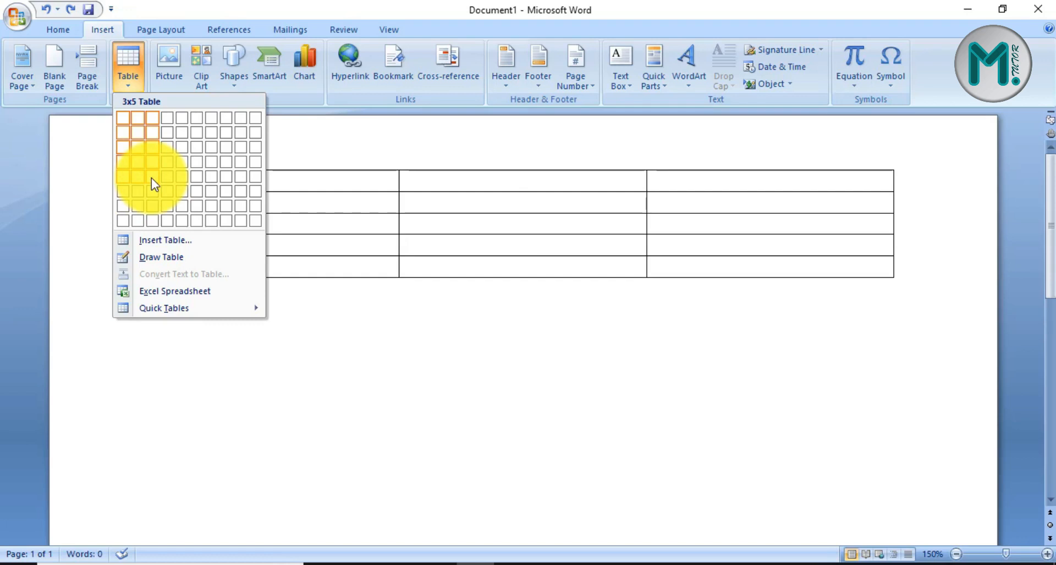
pyautogui.click(137, 143)
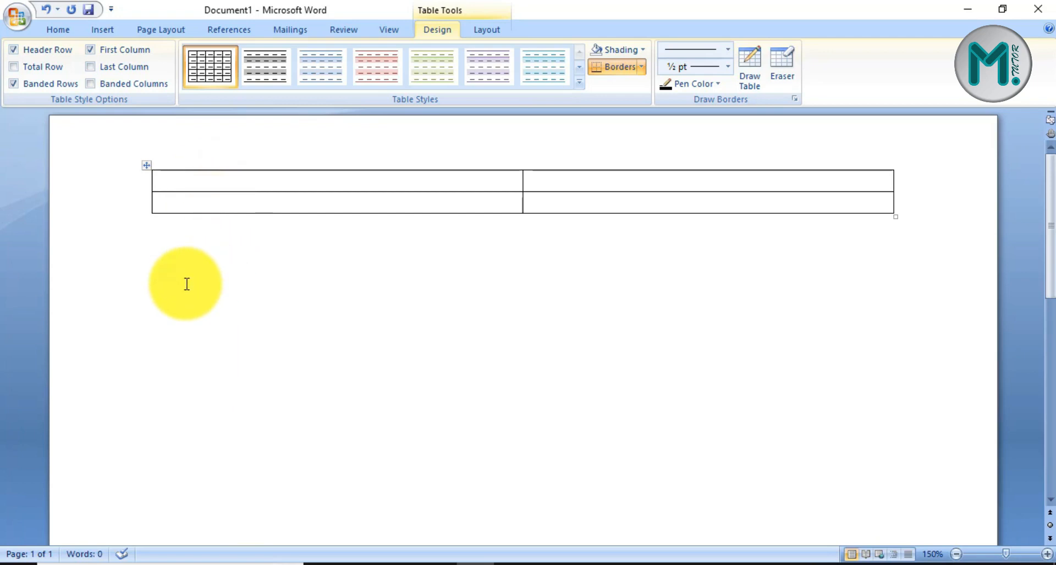
# - Insert a table with five columns and five rows a little below the two-column table
pyautogui.click(187, 285)
pyautogui.click(102, 30)
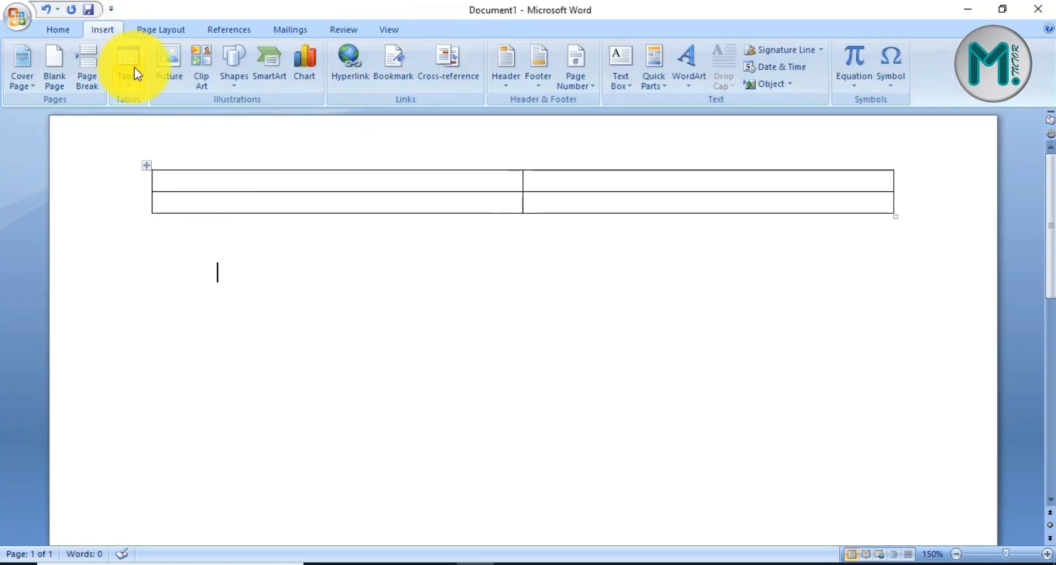
pyautogui.click(134, 67)
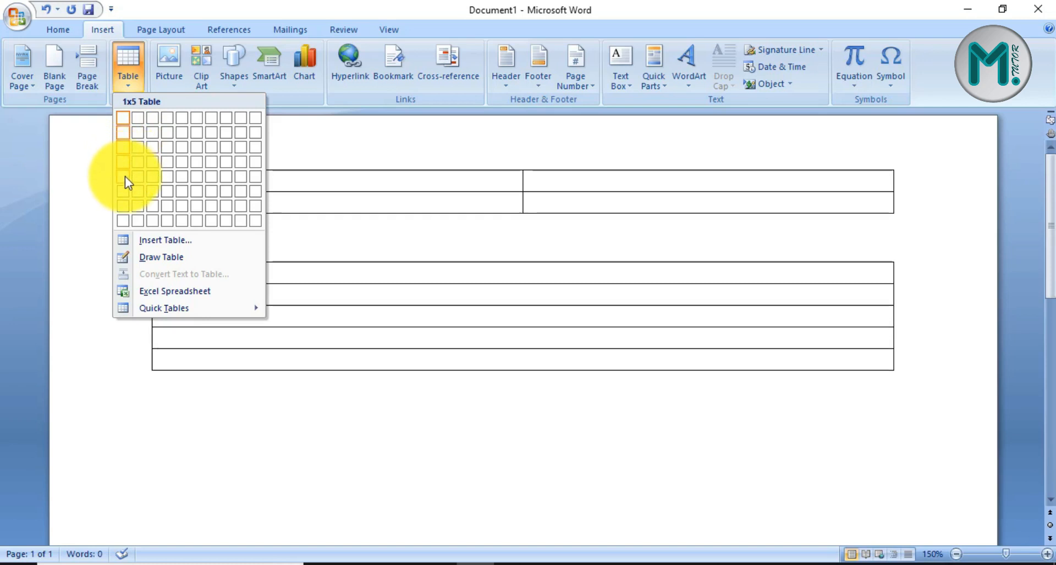
pyautogui.click(182, 177)
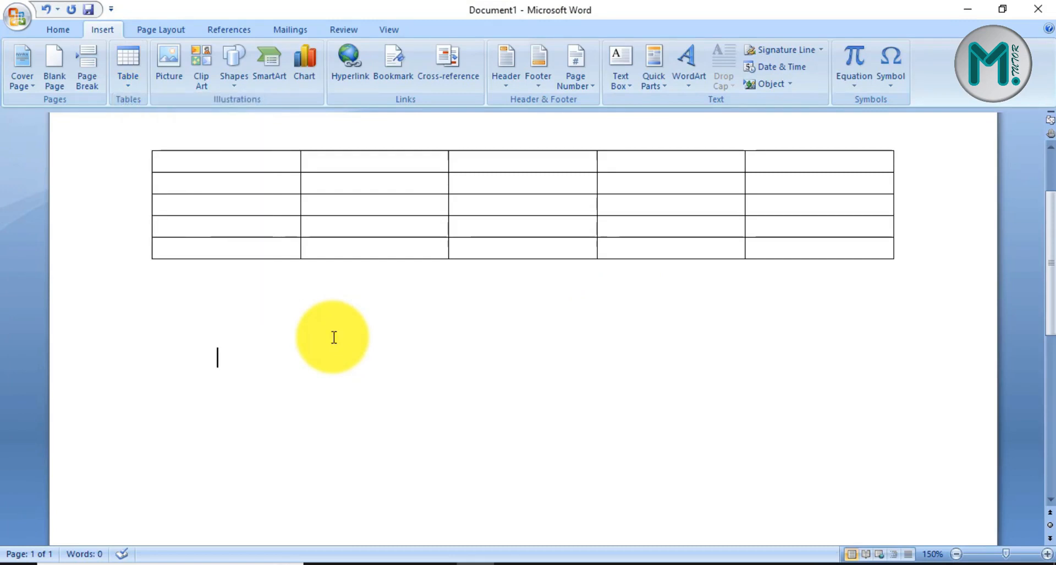
# - Insert a table with three columns and three rows below the five-column table
pyautogui.click(123, 83)
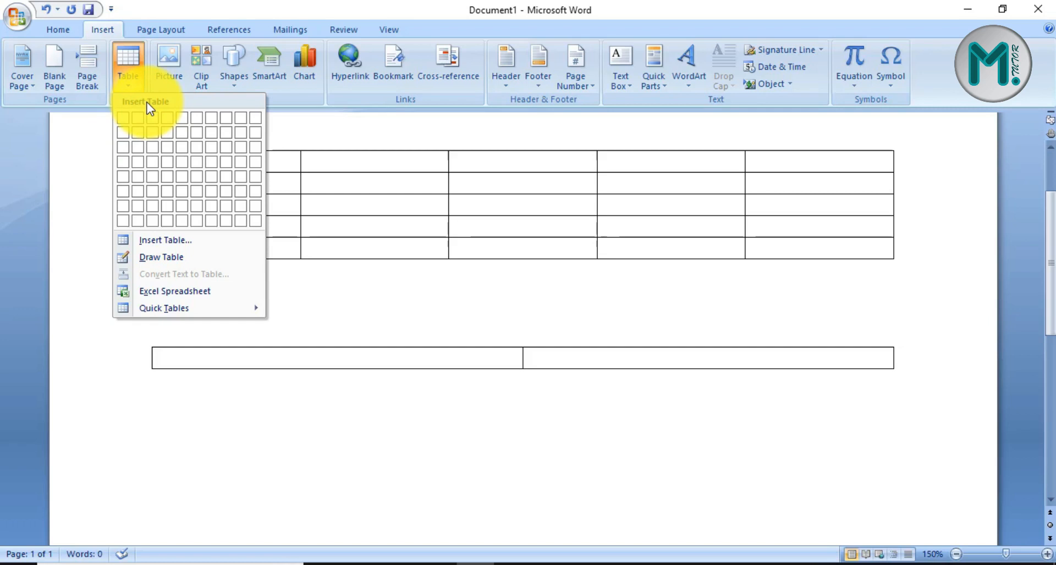
pyautogui.click(158, 158)
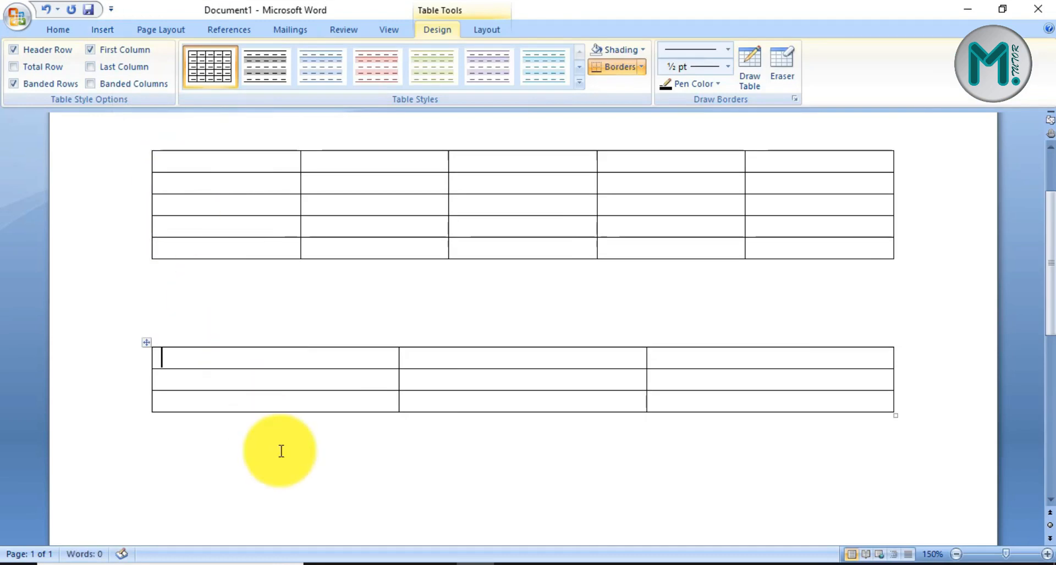
pyautogui.scroll(3, 281, 436)
pyautogui.scroll(-2, 281, 435)
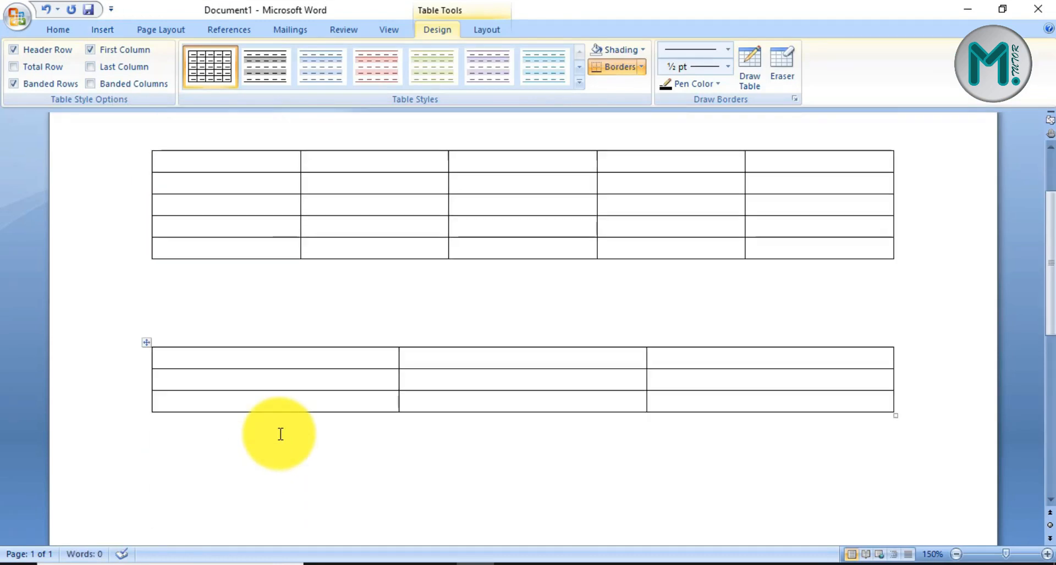
pyautogui.scroll(1, 279, 431)
pyautogui.scroll(1, 279, 359)
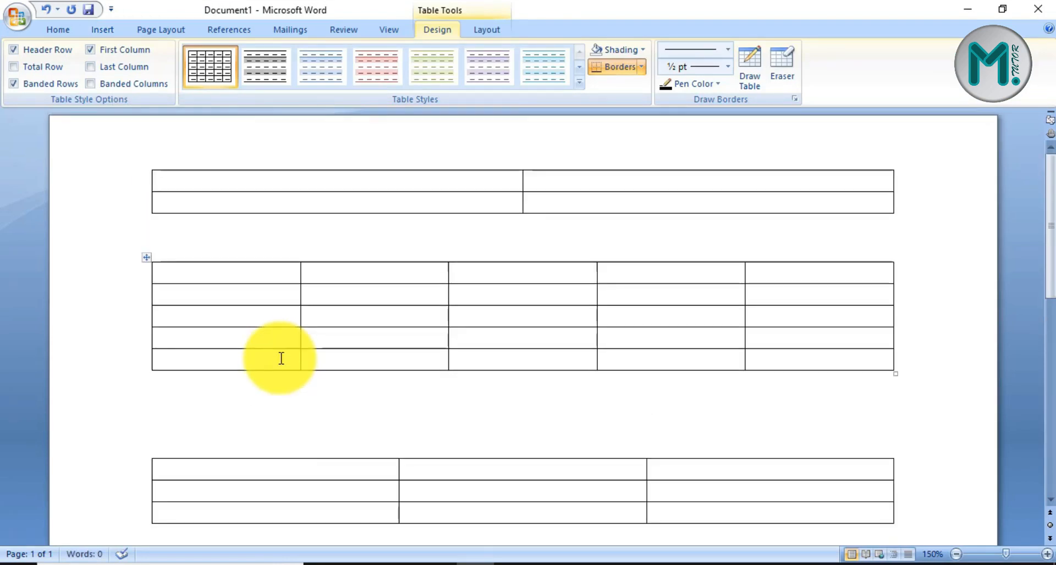
pyautogui.scroll(-4, 278, 368)
# - Fill the first row of the three-column table with Red, apple and blue
pyautogui.click(226, 354)
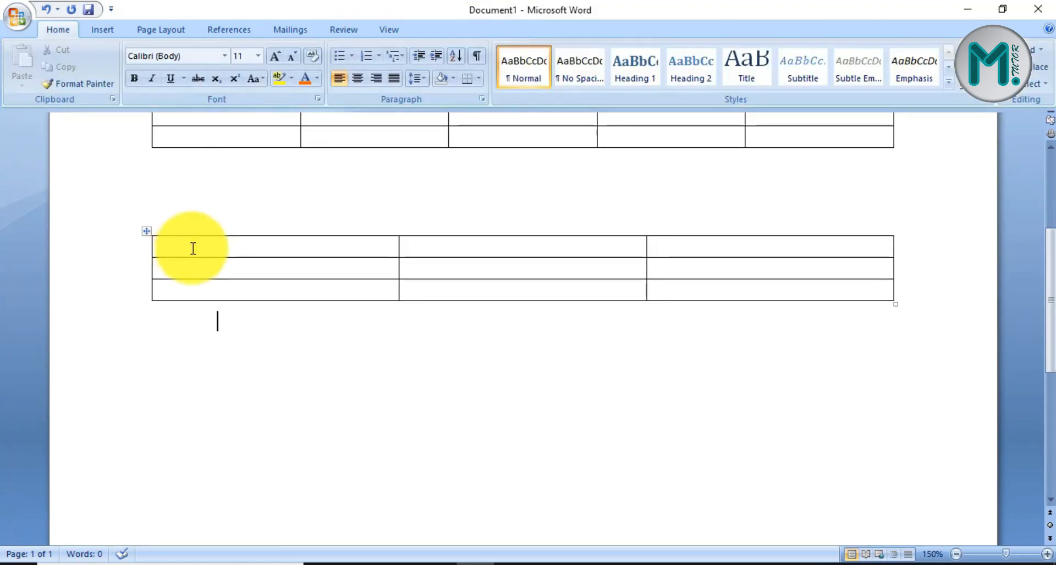
pyautogui.click(195, 249)
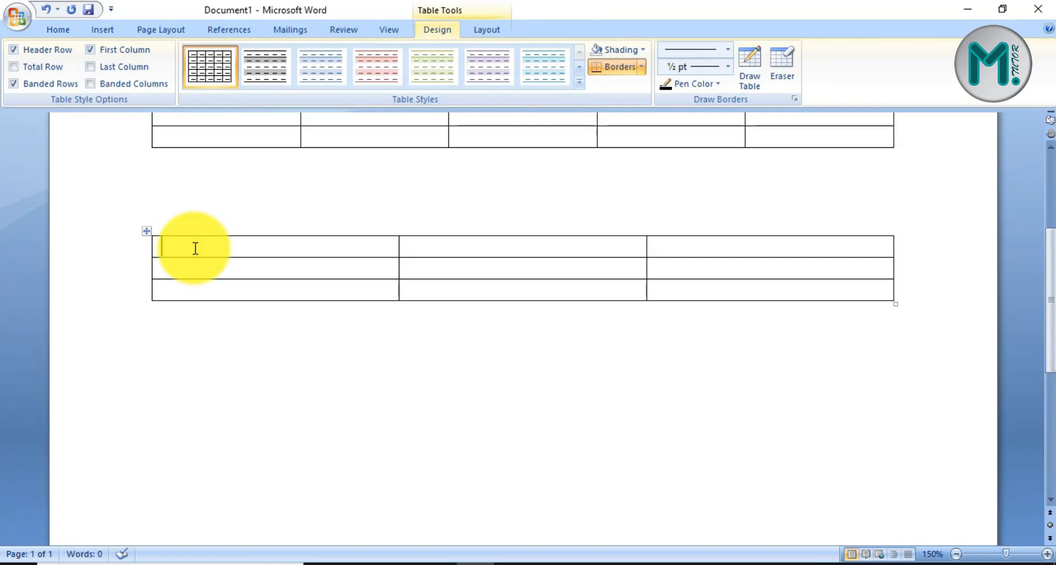
pyautogui.write('Red')
pyautogui.click(468, 251)
pyautogui.write('apple')
pyautogui.click(711, 253)
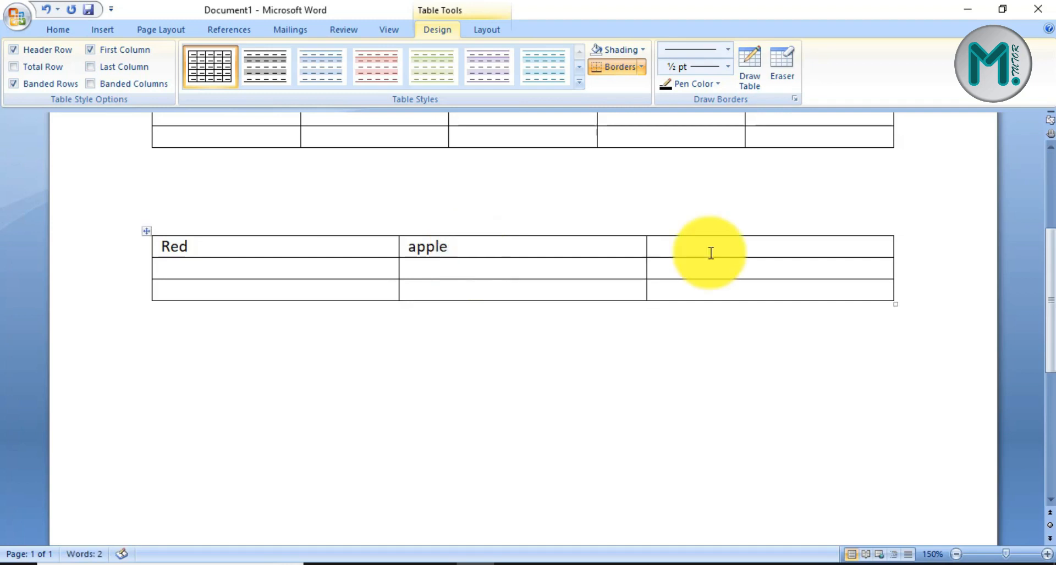
pyautogui.write('bule')
pyautogui.press('BackSpace')
pyautogui.press('BackSpace')
pyautogui.press('BackSpace')
pyautogui.write('lue')
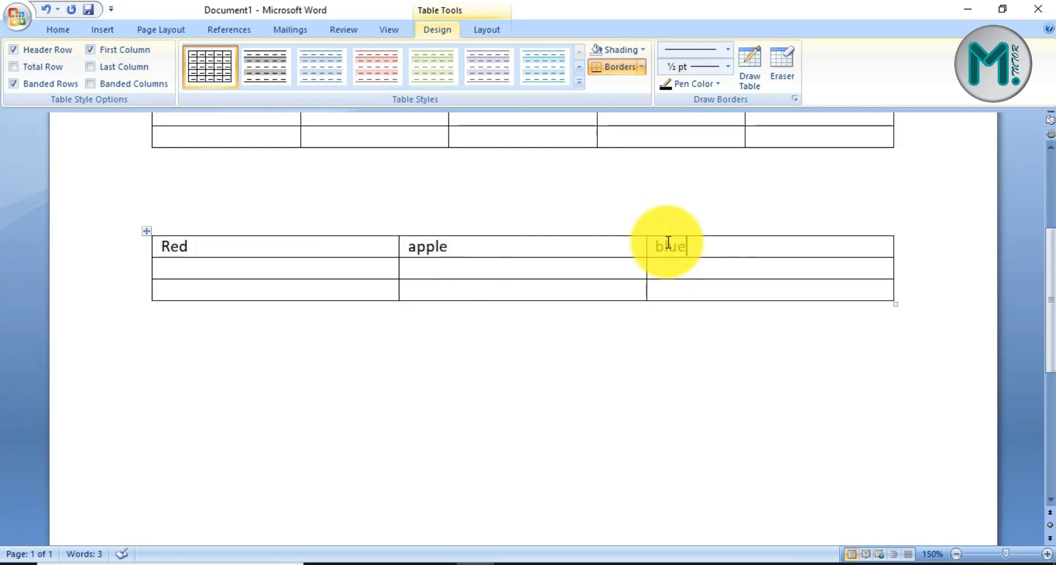
# - Enter the sample text adf and afdsf in the first two cells of the three-column table's second row
pyautogui.click(215, 265)
pyautogui.write('adf')
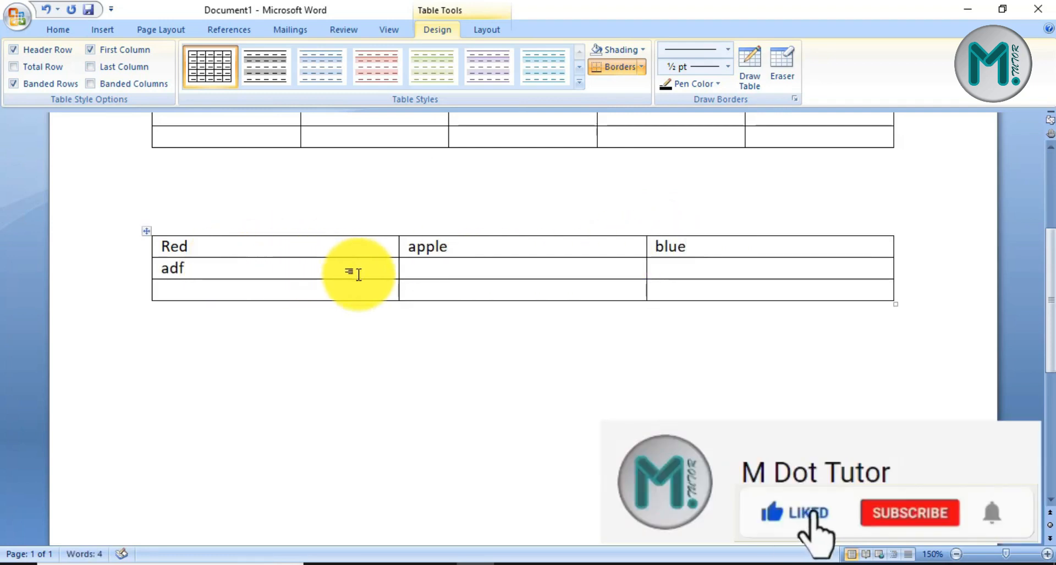
pyautogui.click(436, 275)
pyautogui.write('afdsf')
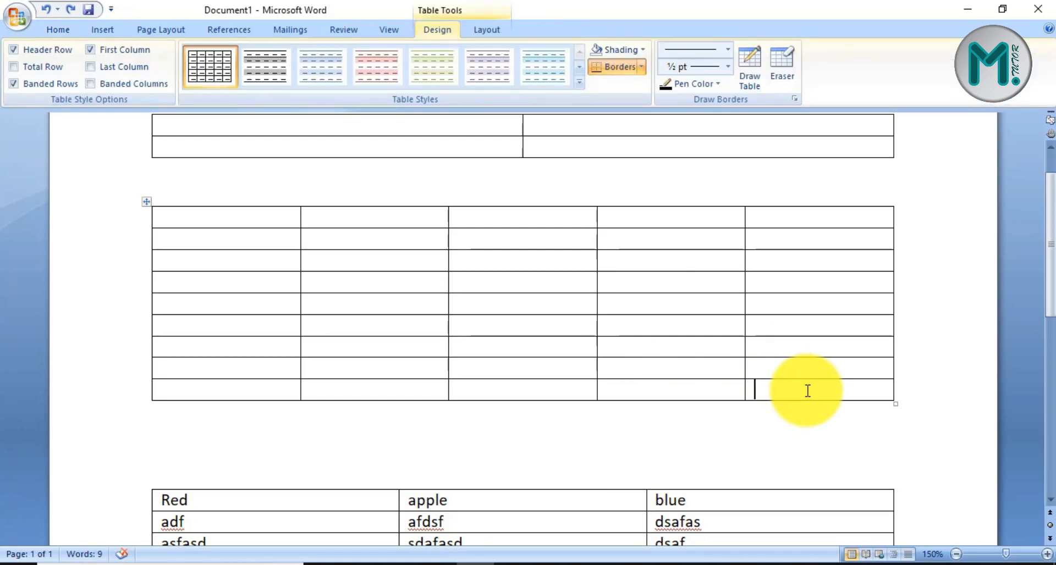
# - Append new rows one at a time to the end of the five-column table until it has 18 rows
pyautogui.press('Tab')
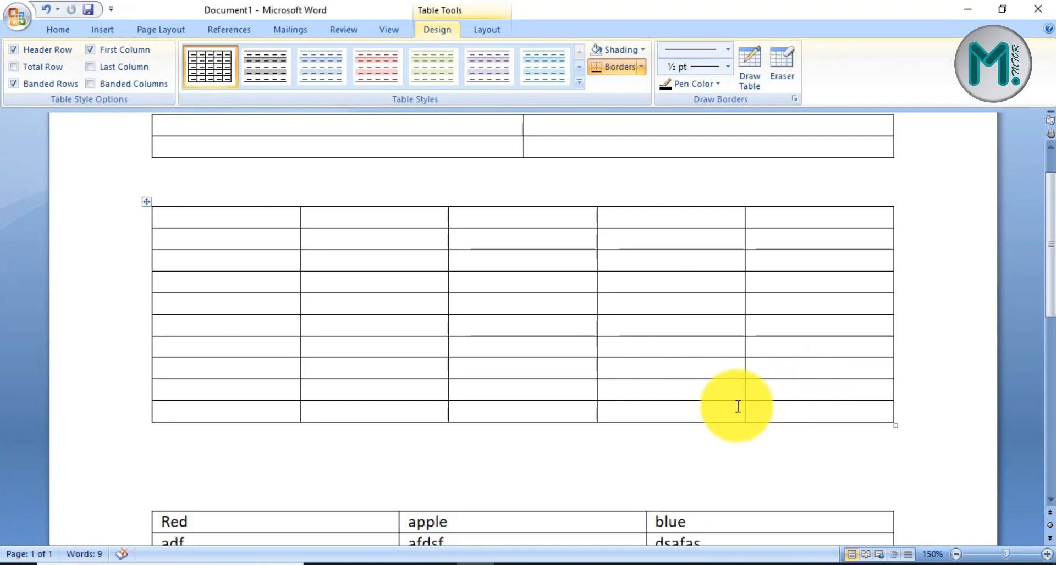
pyautogui.click(767, 409)
pyautogui.press('Tab')
pyautogui.click(788, 427)
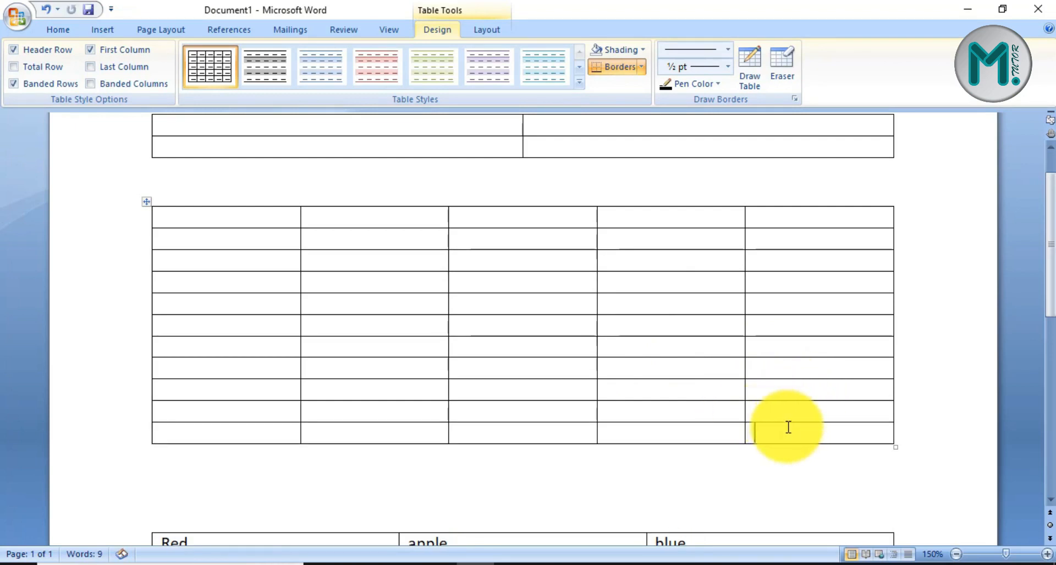
pyautogui.press('Tab')
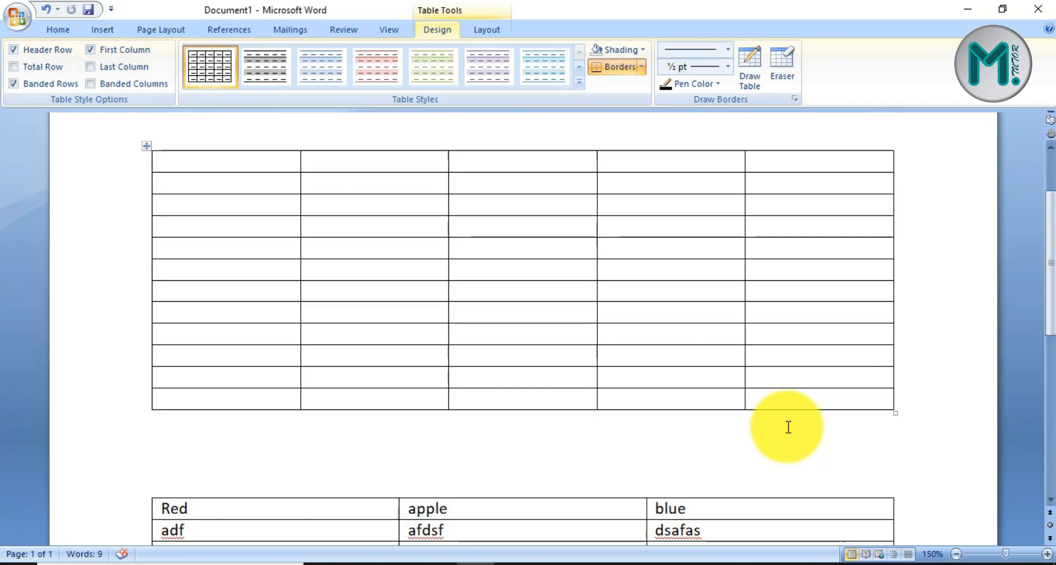
pyautogui.click(788, 406)
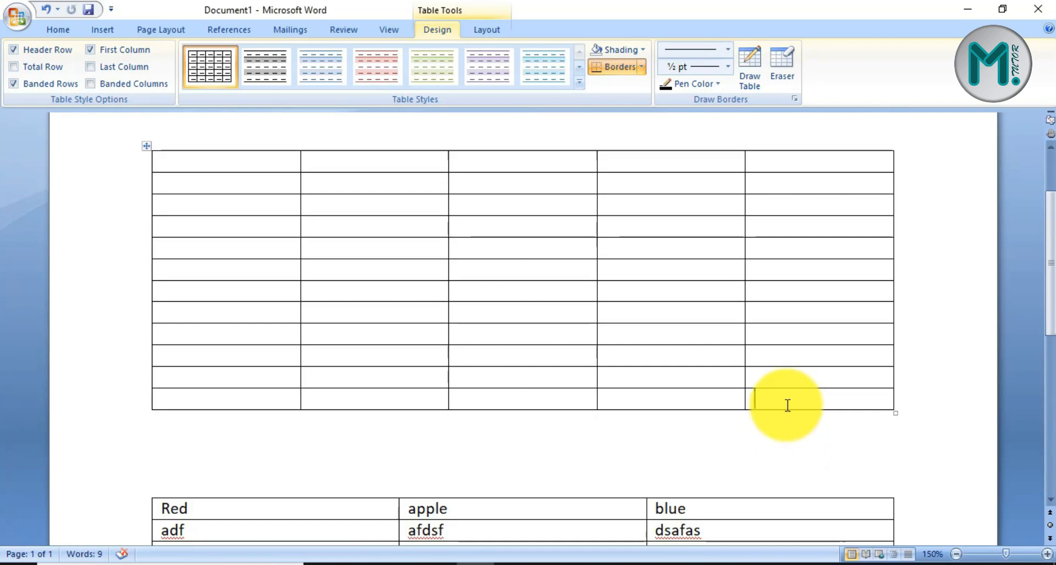
pyautogui.press('Tab')
pyautogui.click(783, 417)
pyautogui.press('Tab')
pyautogui.click(776, 330)
pyautogui.press('Tab')
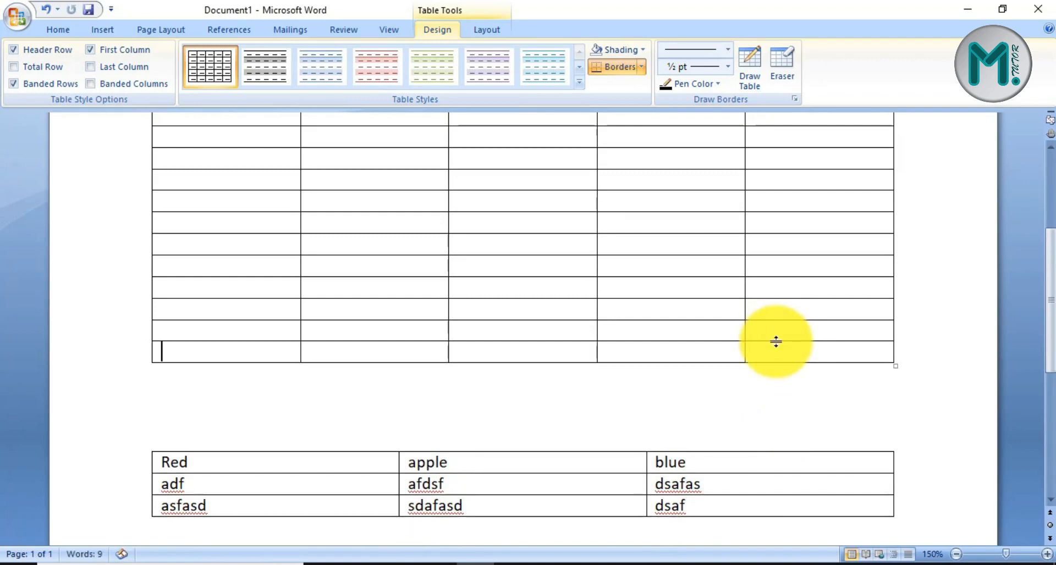
pyautogui.click(780, 353)
pyautogui.press('Tab')
pyautogui.click(776, 373)
pyautogui.press('Tab')
pyautogui.click(777, 388)
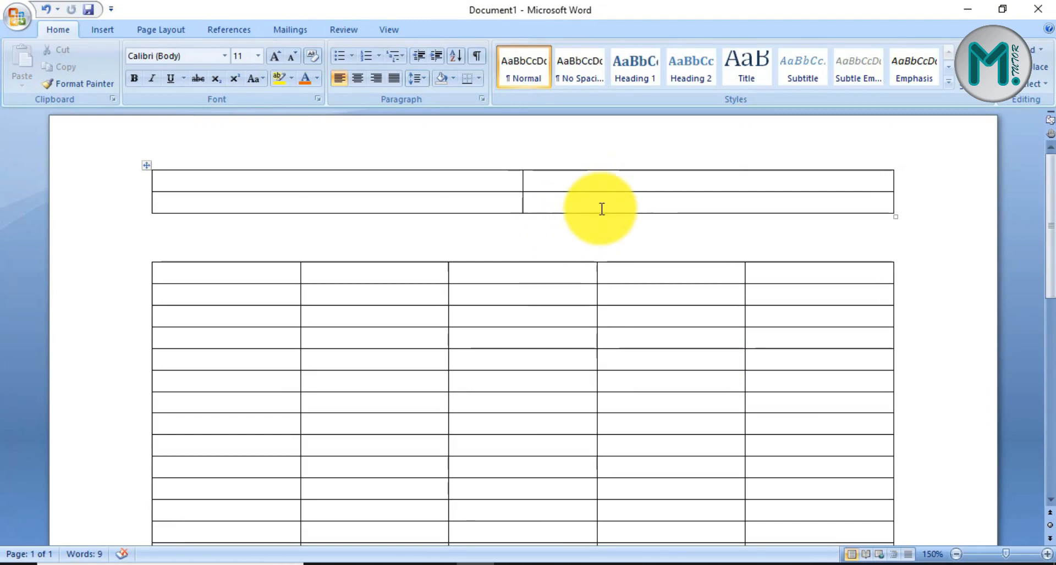
# - Insert a nested table with three columns and two rows in the second-row, second-column cell of the two-column table
pyautogui.click(601, 209)
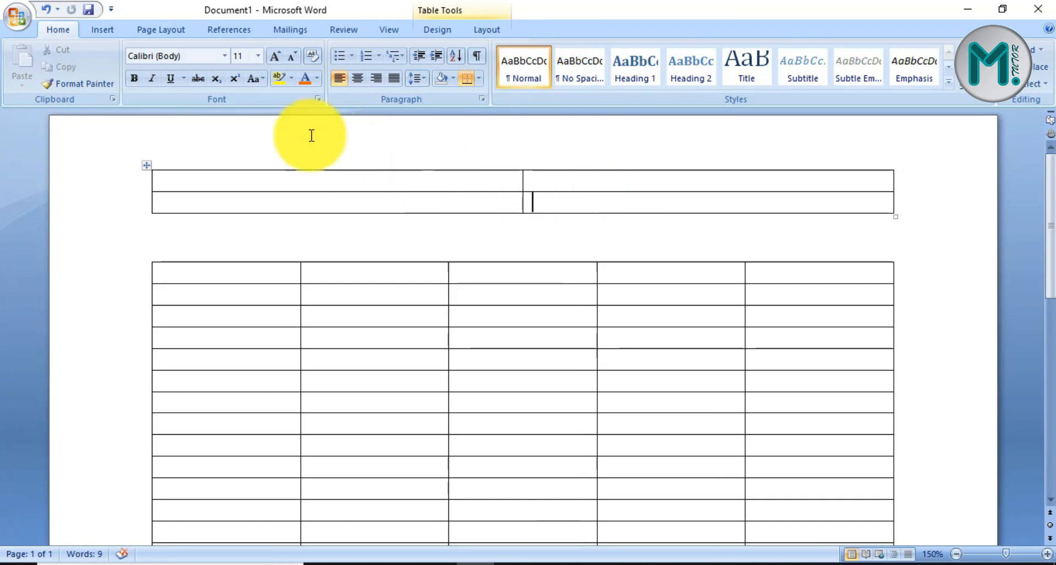
pyautogui.click(105, 31)
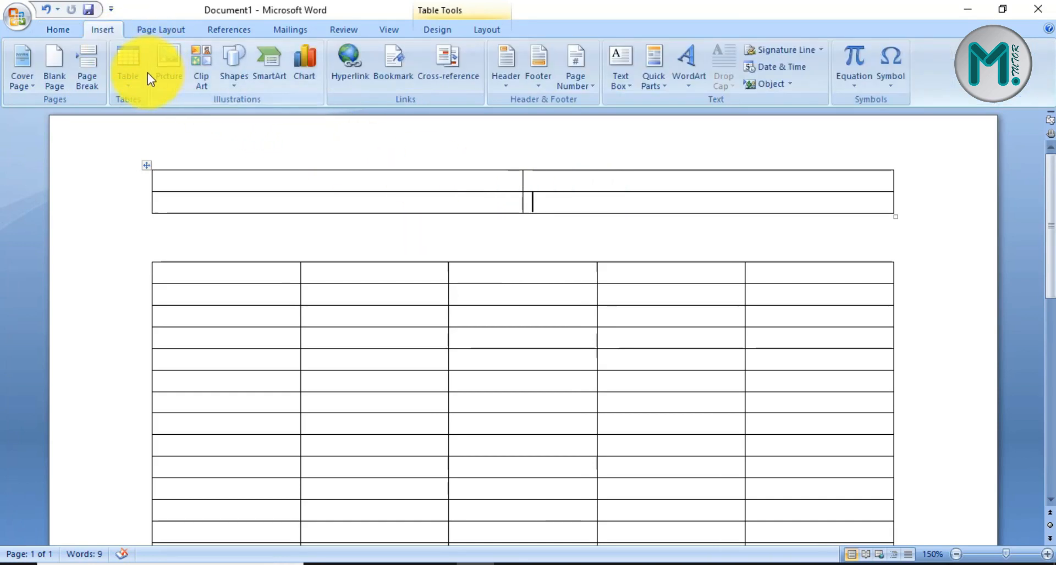
pyautogui.click(145, 77)
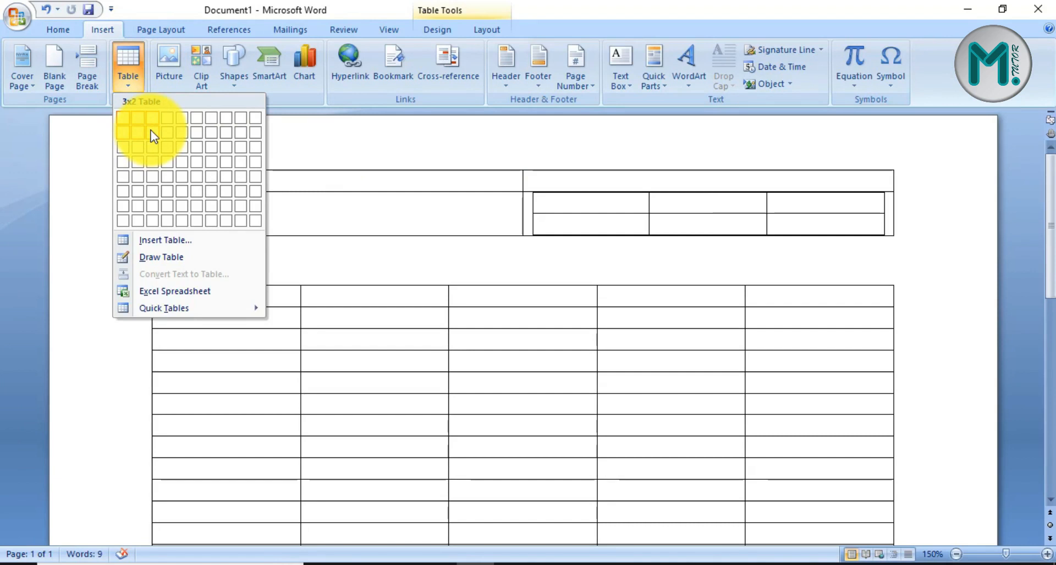
pyautogui.click(153, 137)
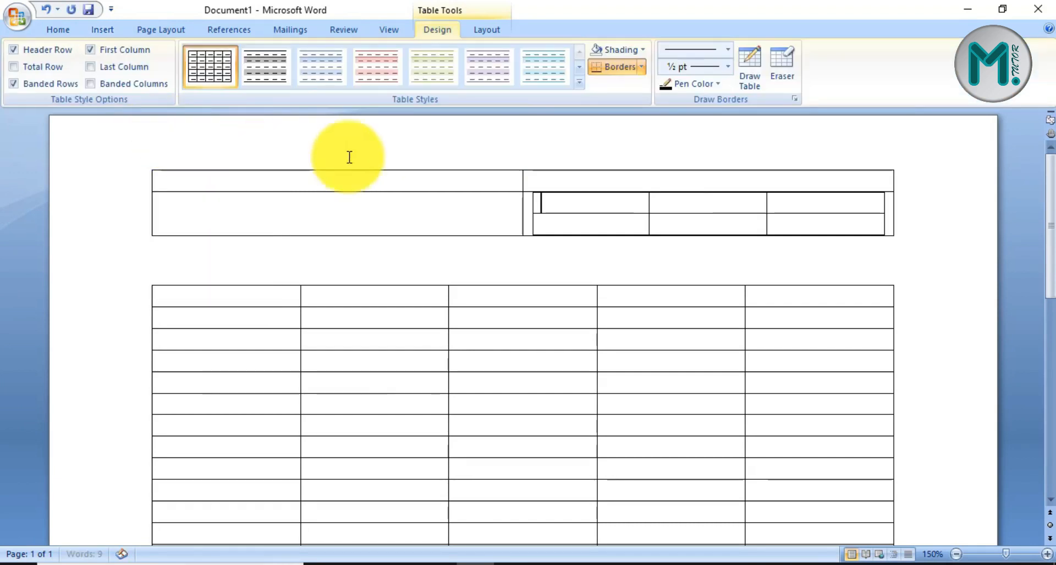
pyautogui.click(561, 271)
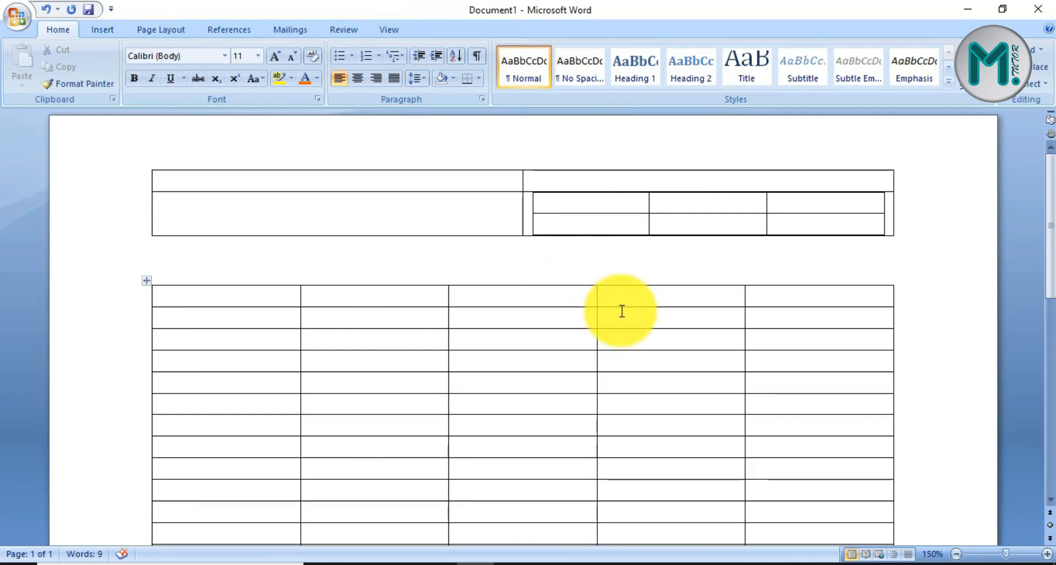
pyautogui.scroll(-1, 622, 311)
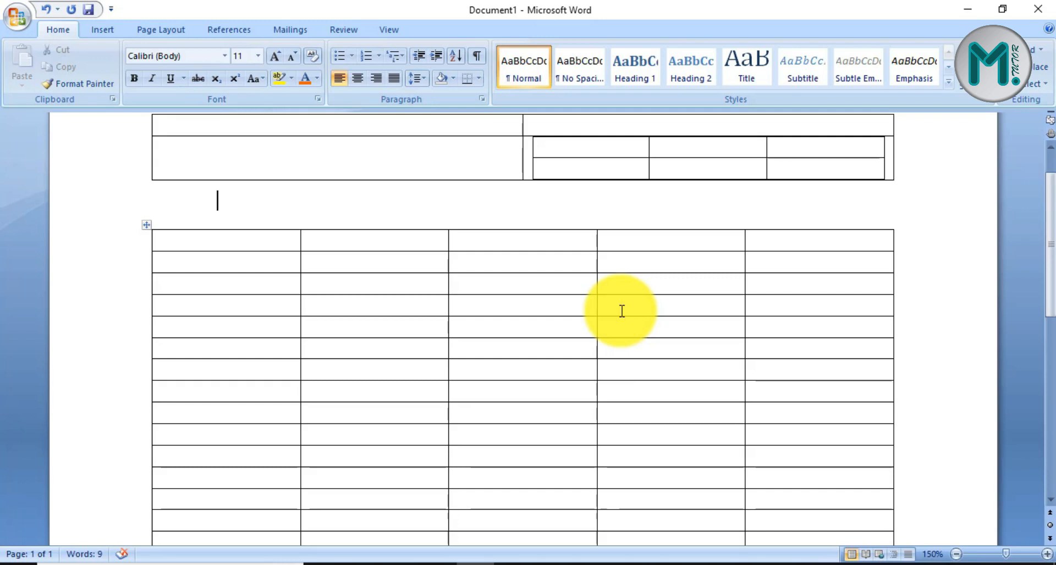
pyautogui.scroll(-3, 622, 311)
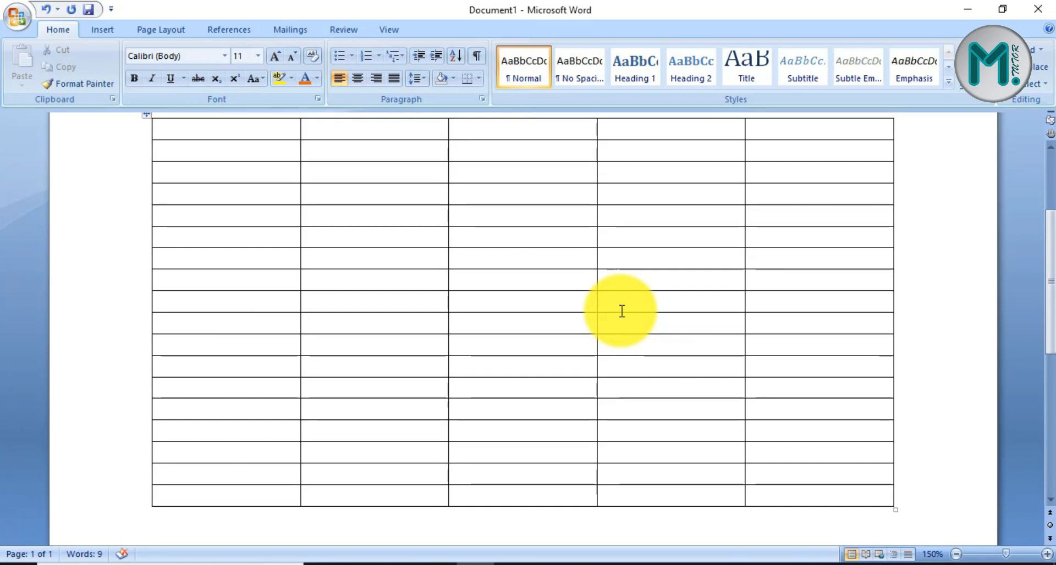
pyautogui.scroll(-6, 622, 311)
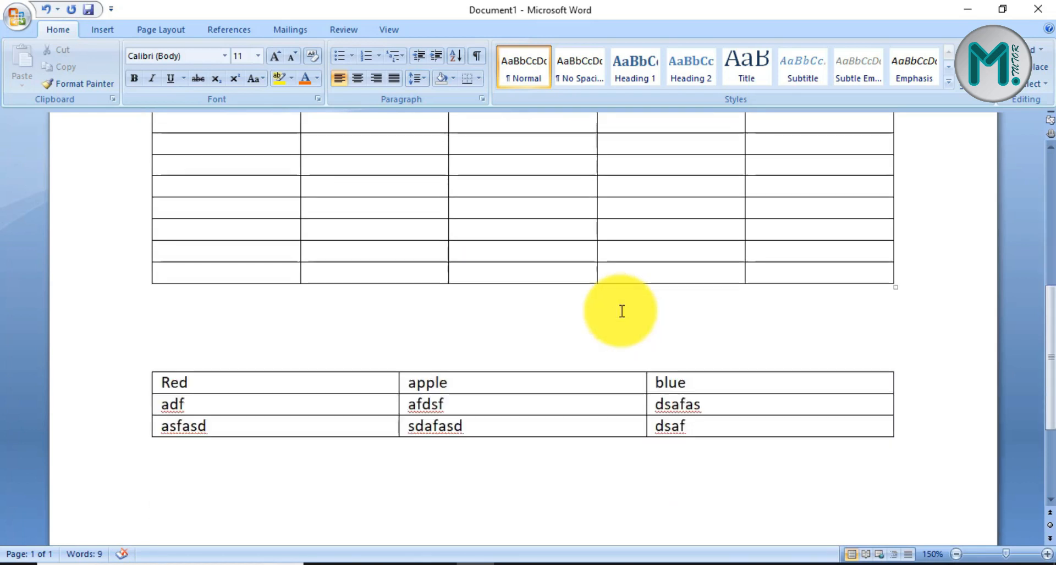
# - Insert a page break below the three-column table to start a new page
pyautogui.scroll(-5, 339, 374)
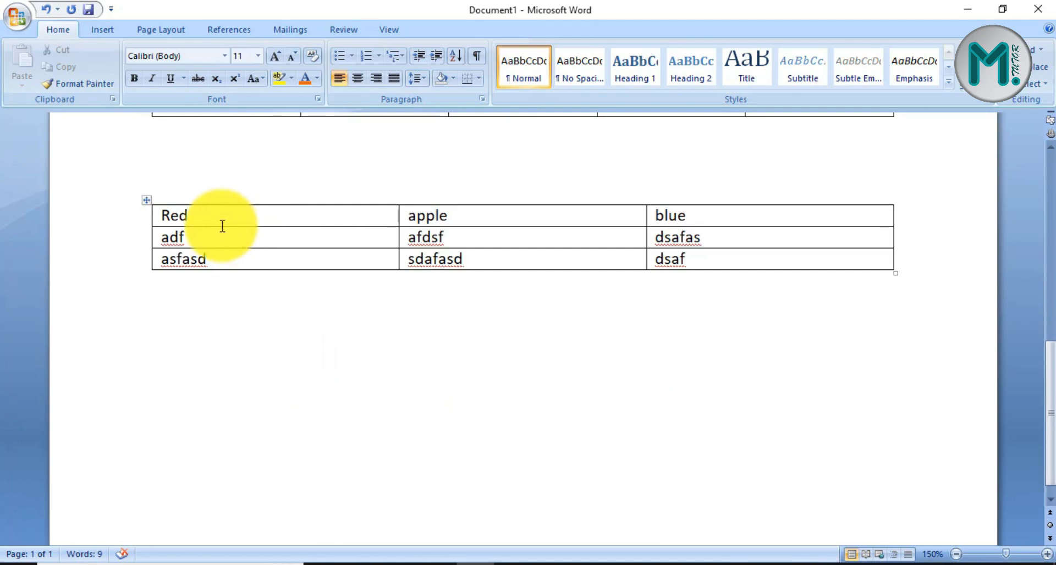
pyautogui.click(229, 309)
pyautogui.hotkey('ctrl', 'Return')
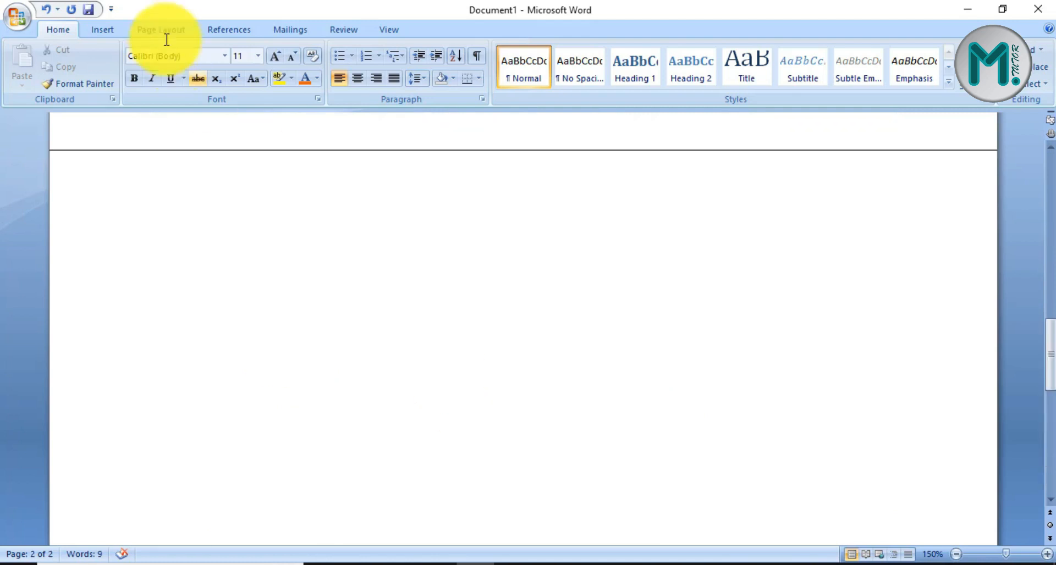
pyautogui.click(101, 29)
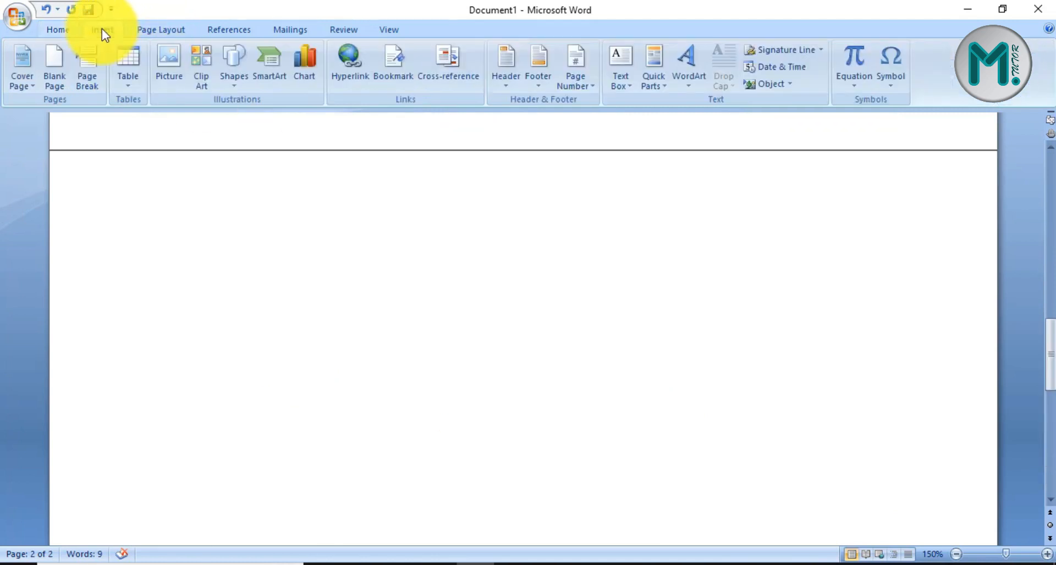
pyautogui.click(123, 82)
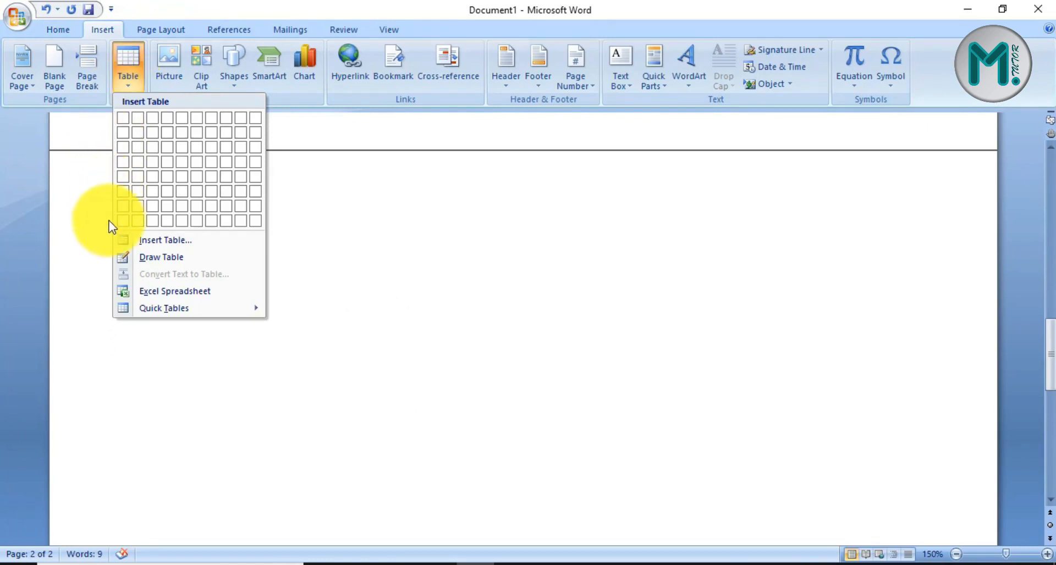
pyautogui.click(131, 243)
pyautogui.moveTo(438, 186); pyautogui.dragTo(368, 171)
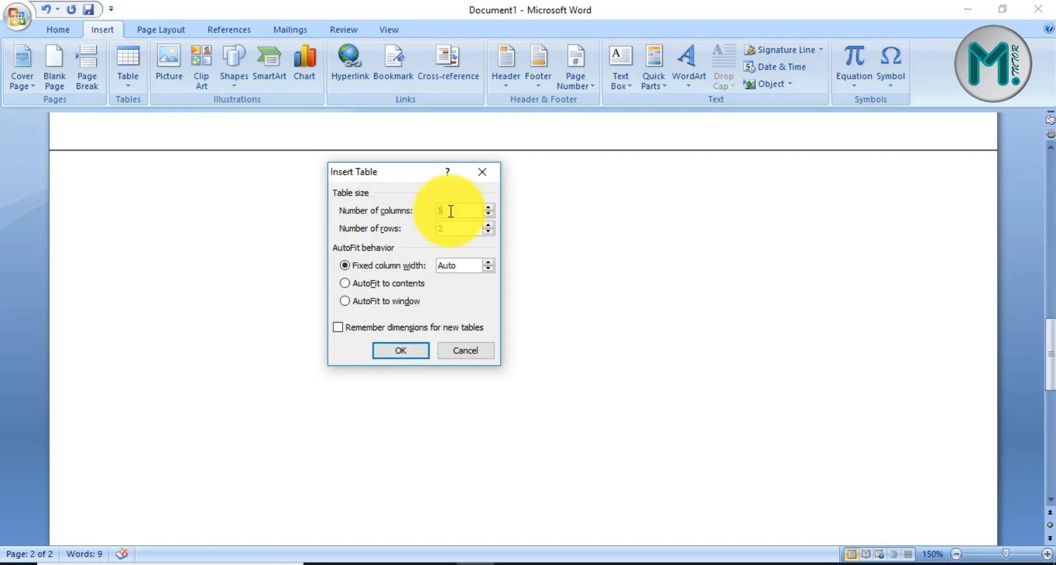
pyautogui.click(442, 354)
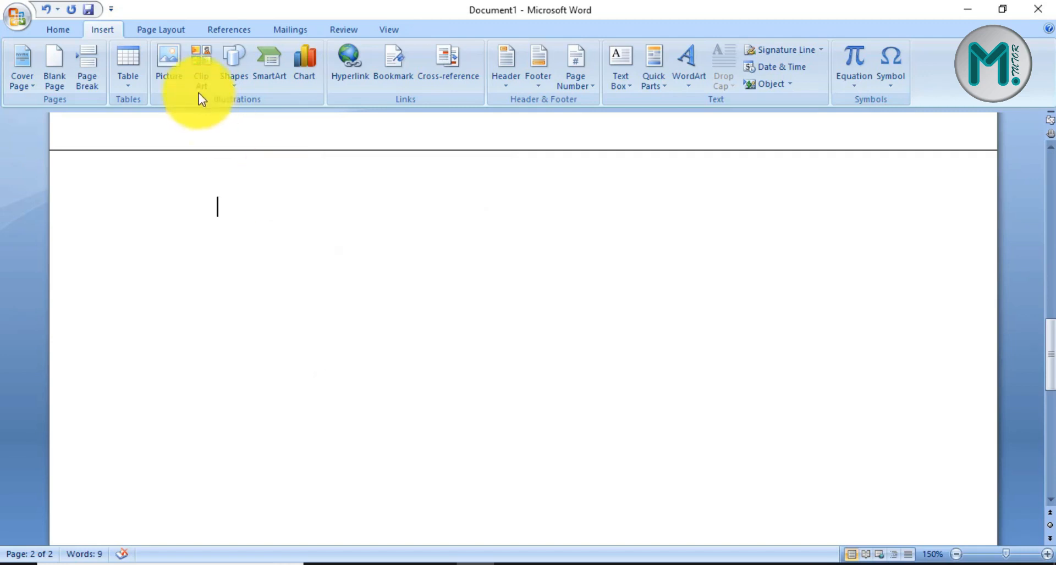
# - Insert a table with 12 columns and 12 rows on the new page and undo the insertion
pyautogui.click(127, 72)
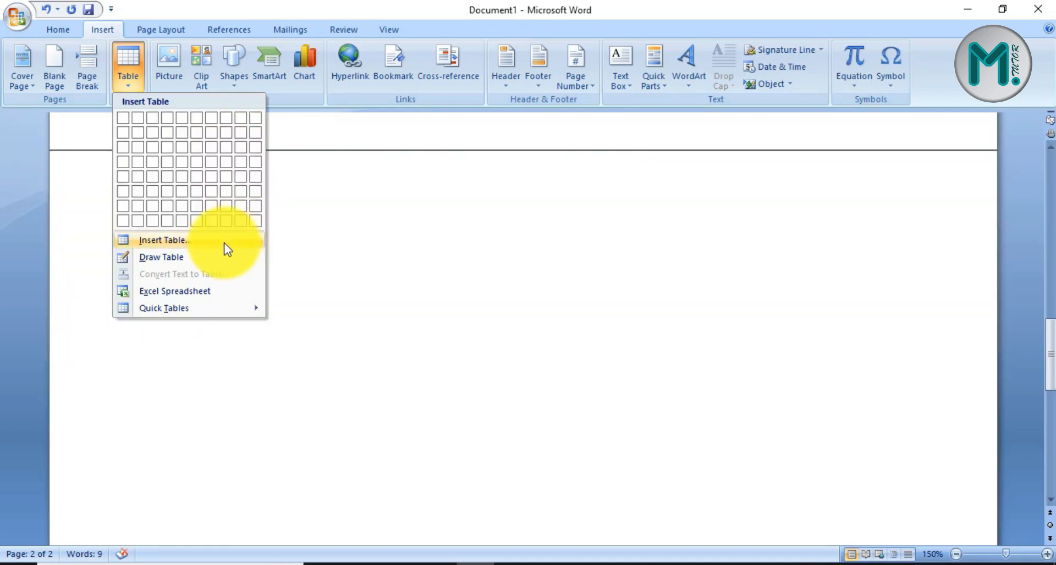
pyautogui.click(224, 242)
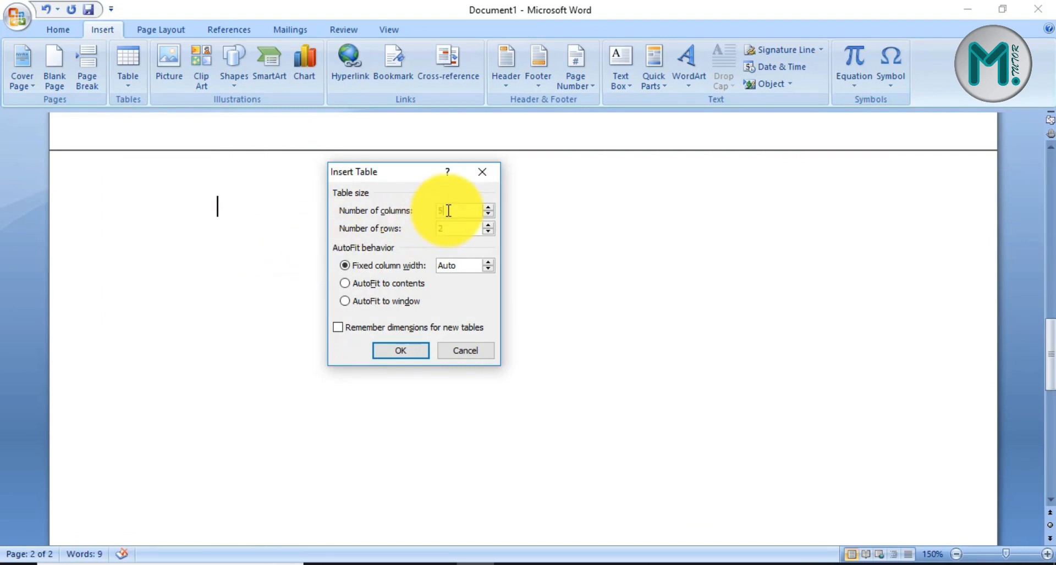
pyautogui.press('BackSpace')
pyautogui.write('4')
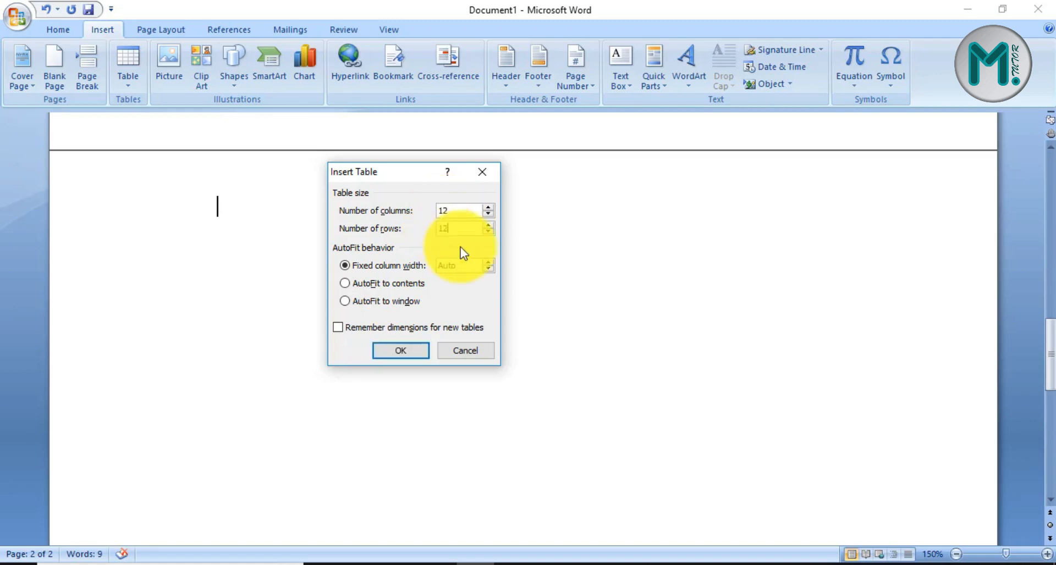
pyautogui.click(406, 349)
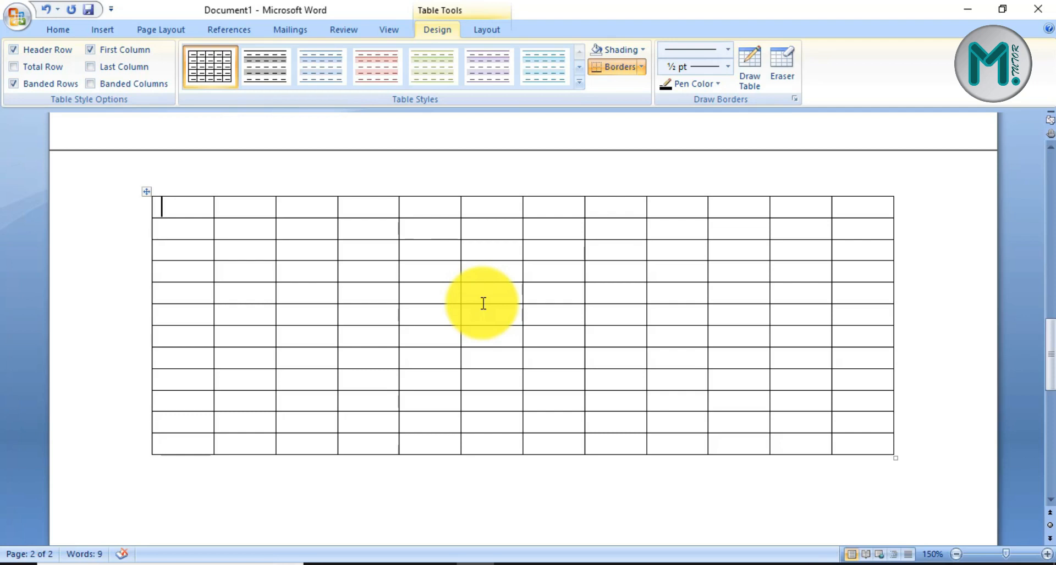
pyautogui.hotkey('ctrl', 'z')
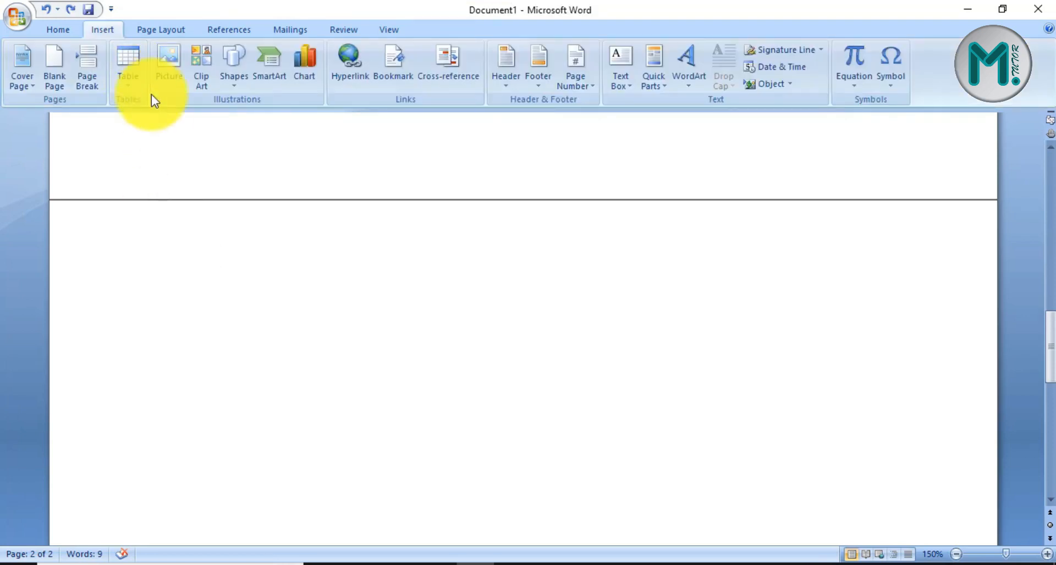
# - Insert a table with 5 columns and 2 rows on the second page, using AutoFit to contents
pyautogui.click(138, 82)
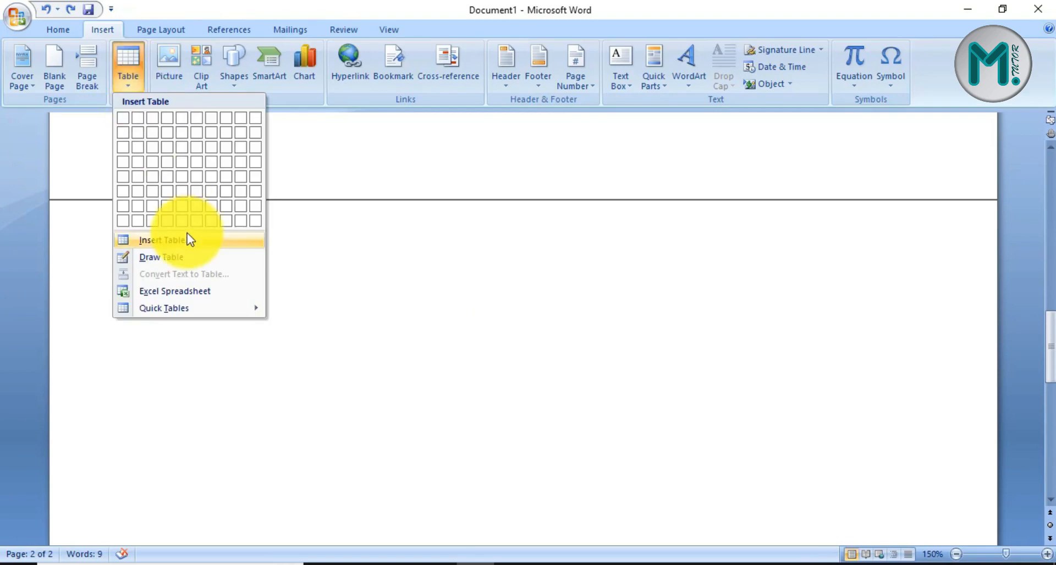
pyautogui.click(189, 238)
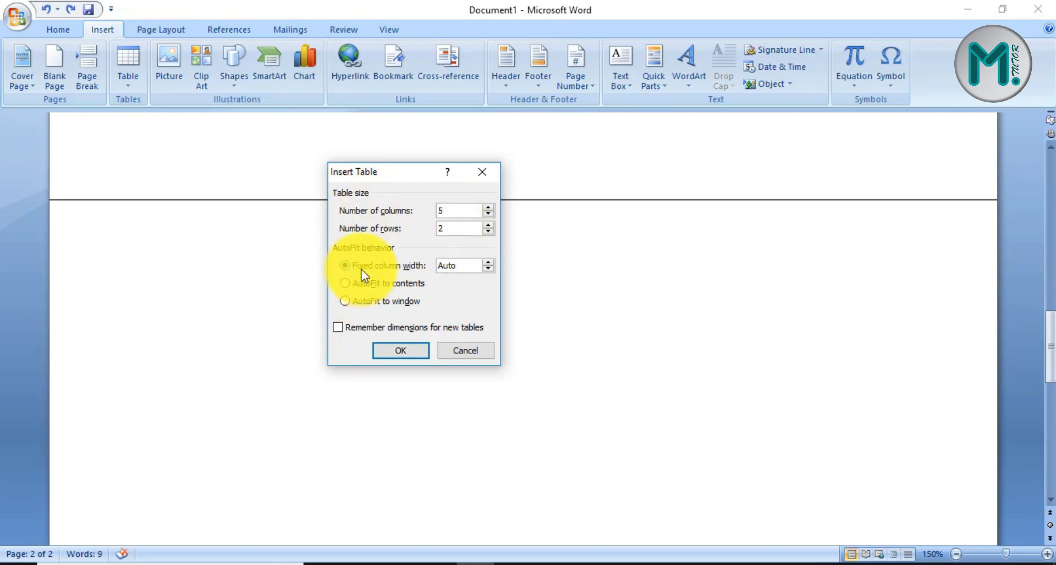
pyautogui.click(363, 285)
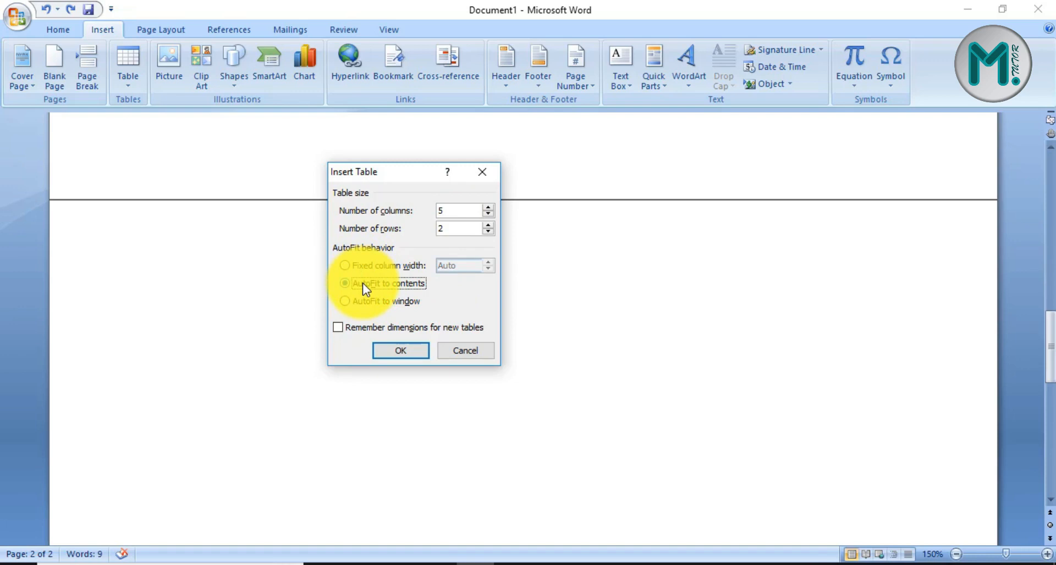
pyautogui.click(400, 350)
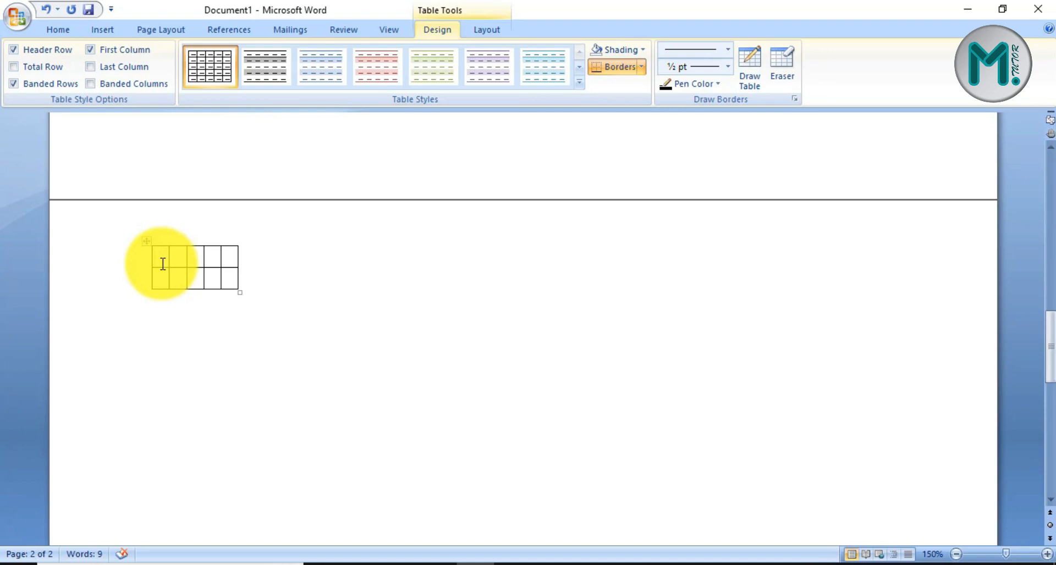
# - Enter Red and blue in the table's first column, and afdsaf and adsfdfasad in the first row's second and third cells
pyautogui.write('red')
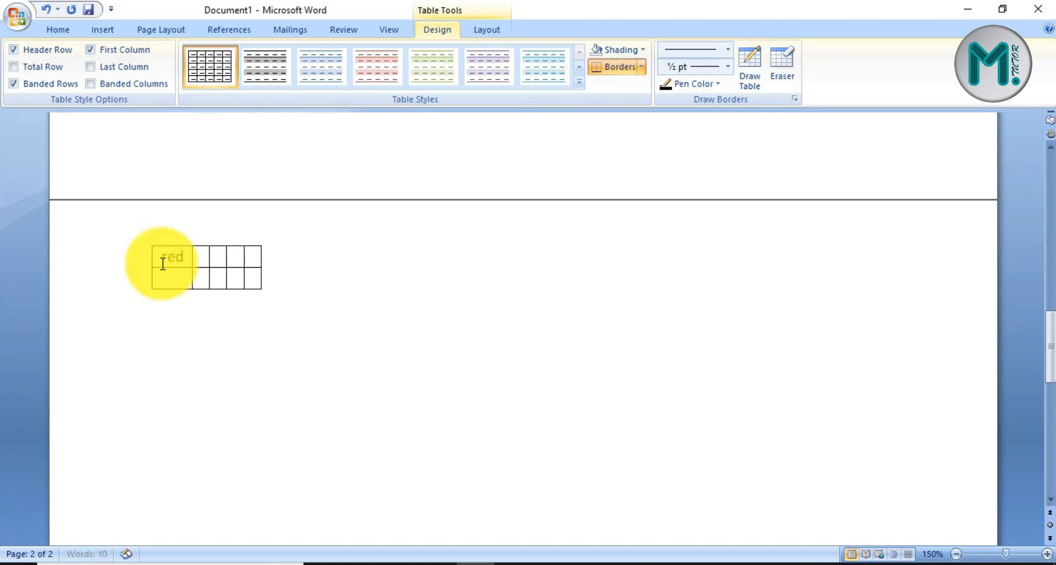
pyautogui.click(162, 280)
pyautogui.write('blue')
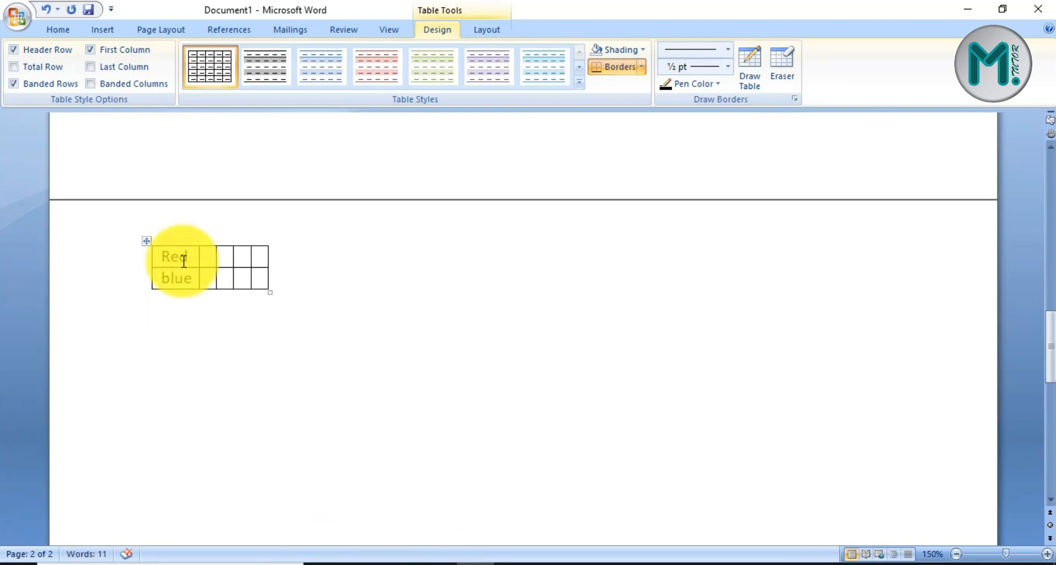
pyautogui.click(211, 261)
pyautogui.write('afdsaf')
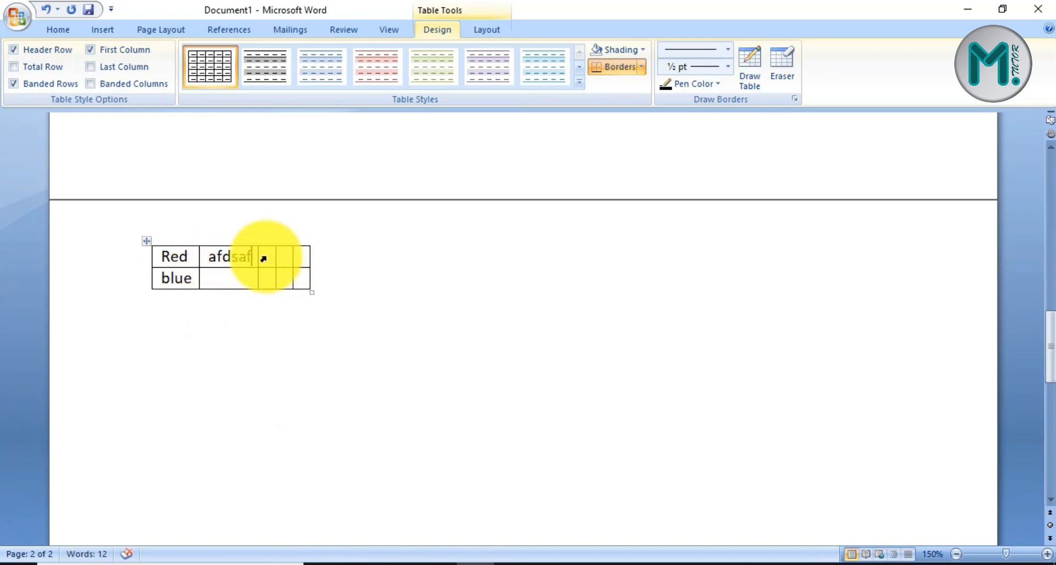
pyautogui.click(262, 259)
pyautogui.write('adsfdfasa')
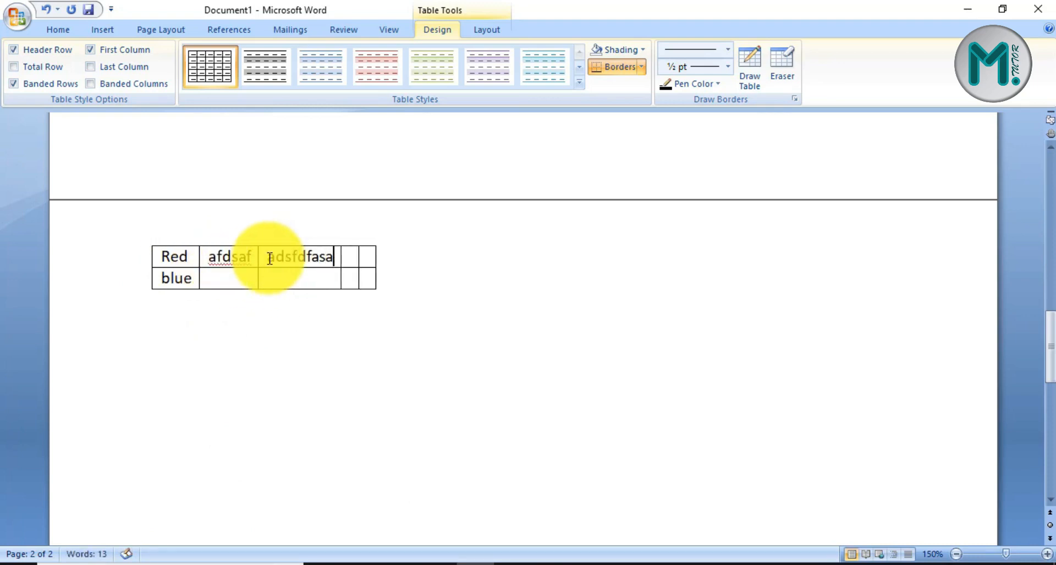
pyautogui.write('d')
pyautogui.click(362, 262)
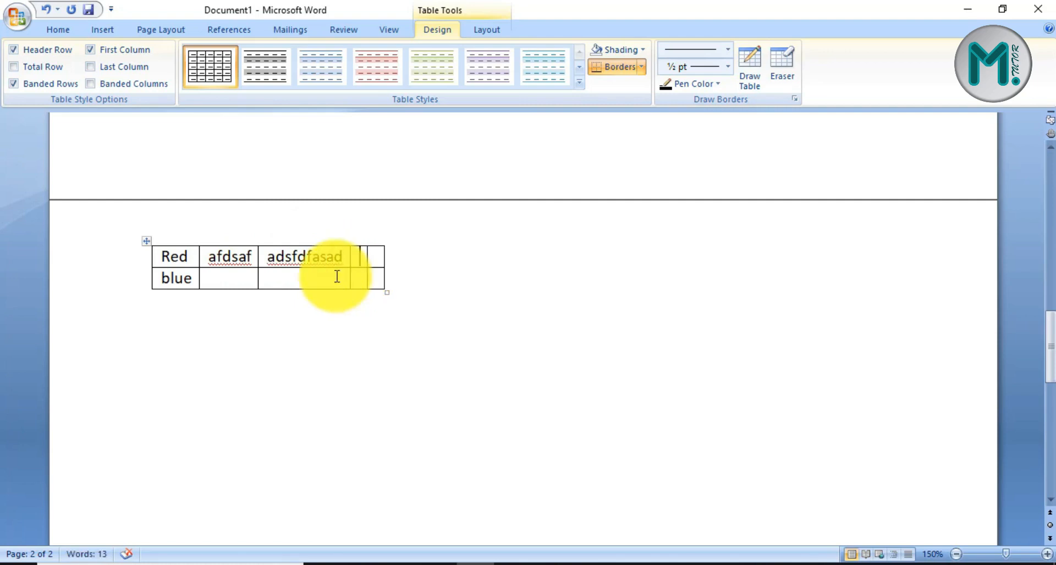
# - Try to insert another table with 5 columns and 2 rows, using AutoFit to contents, in the first row's fourth cell
pyautogui.click(103, 33)
pyautogui.click(129, 82)
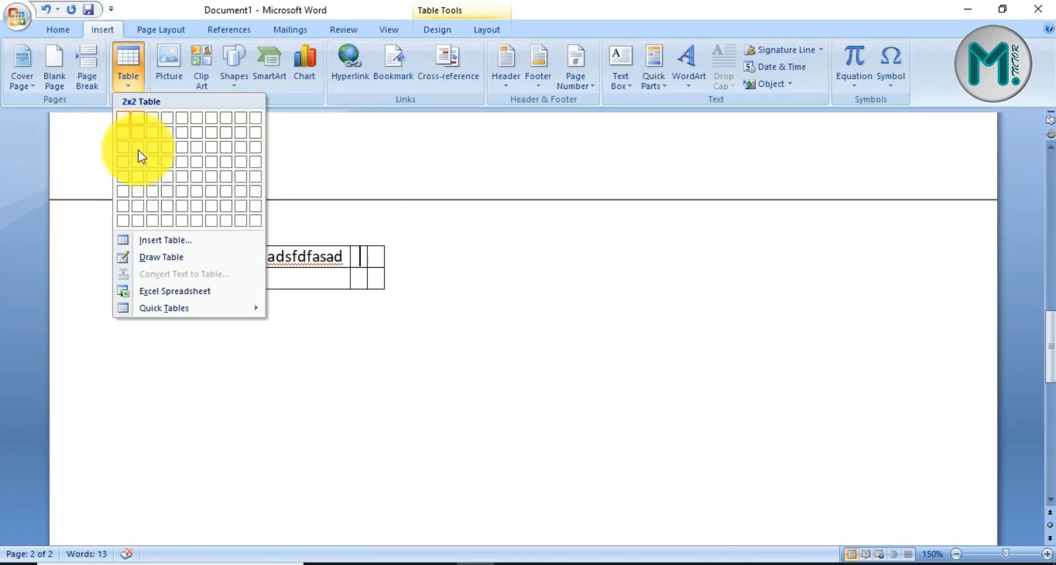
pyautogui.click(147, 243)
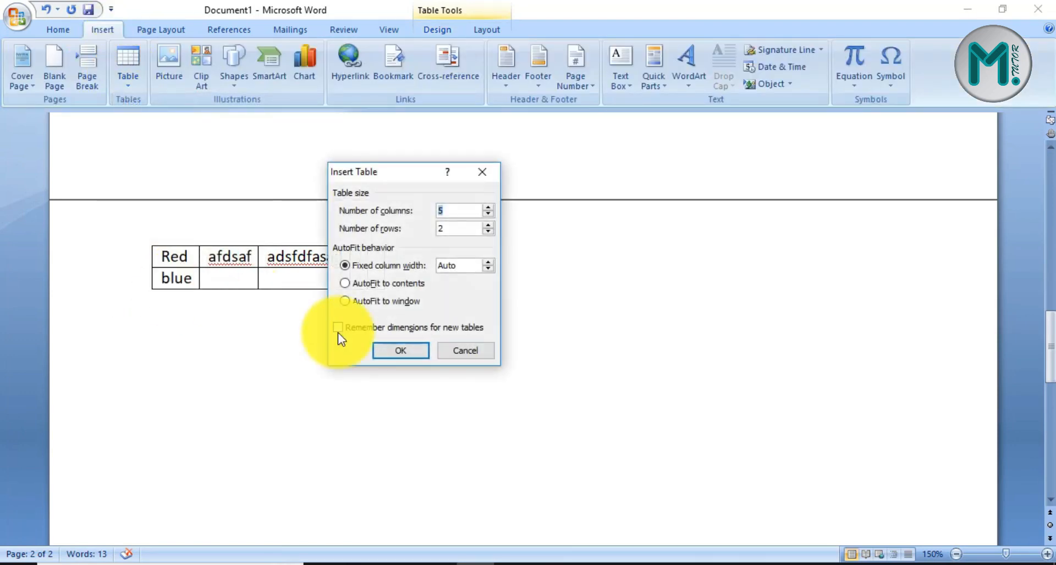
pyautogui.click(375, 286)
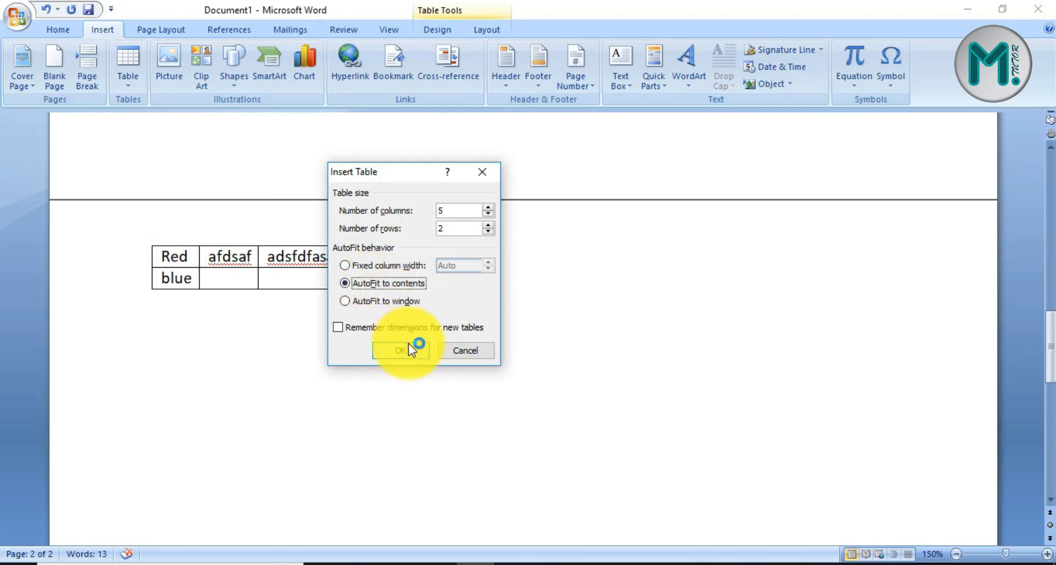
pyautogui.click(377, 290)
pyautogui.click(395, 347)
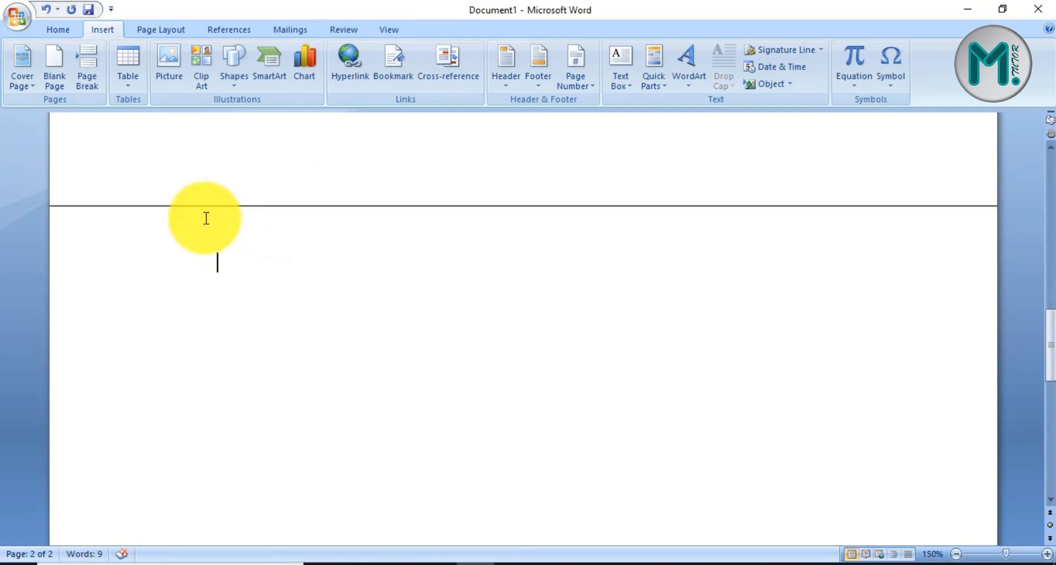
# - Draw a table freehand on the second page with a wide top cell and a narrow tall cell beneath each of its ends
pyautogui.click(128, 86)
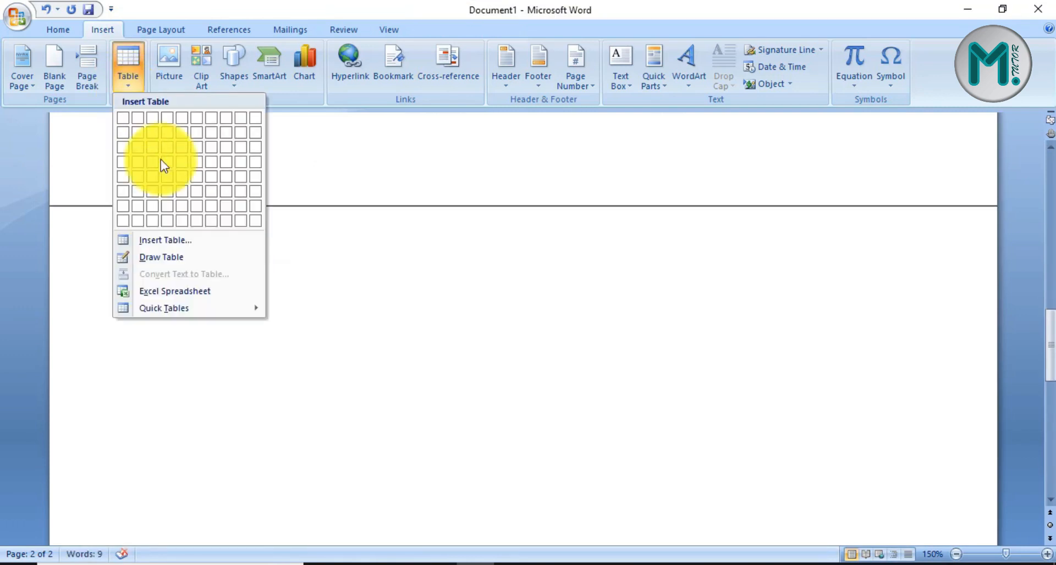
pyautogui.click(186, 257)
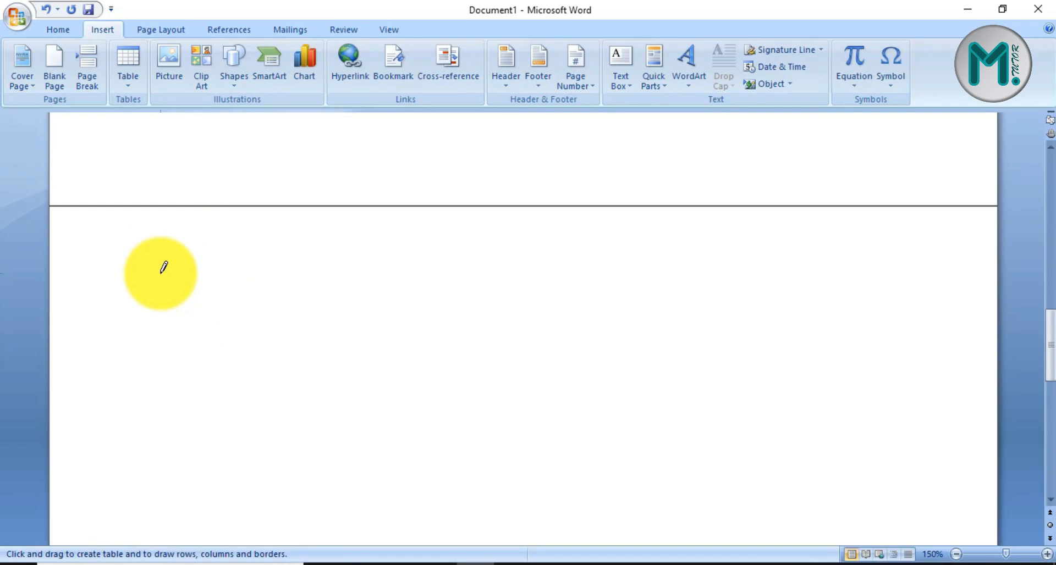
pyautogui.scroll(-1, 163, 266)
pyautogui.moveTo(168, 192)
pyautogui.mouseDown()
pyautogui.moveTo(179, 210)
pyautogui.moveTo(276, 245)
pyautogui.moveTo(769, 270)
pyautogui.mouseUp()
pyautogui.moveTo(166, 234); pyautogui.dragTo(251, 466)
pyautogui.scroll(-1, 740, 329)
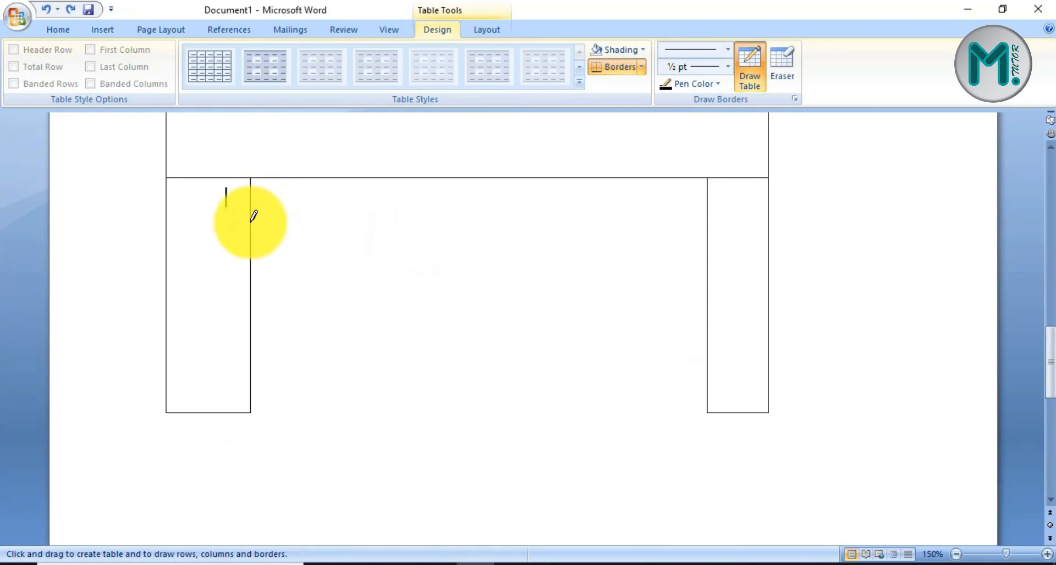
# - Draw three horizontal dividing lines and a closing bottom line between the two narrow side cells of the drawn table
pyautogui.moveTo(250, 225); pyautogui.dragTo(588, 223)
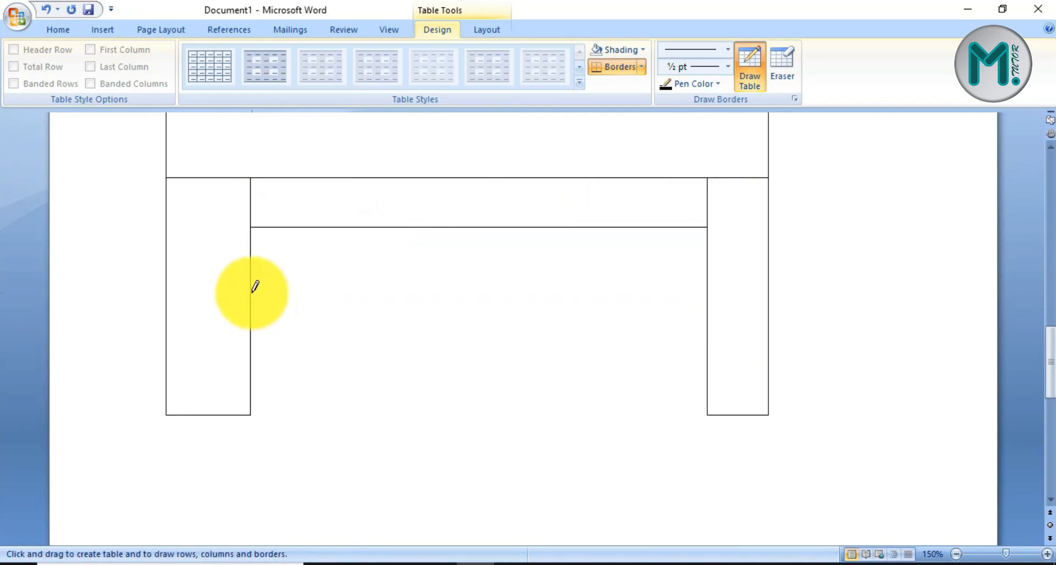
pyautogui.moveTo(253, 286)
pyautogui.mouseDown()
pyautogui.moveTo(516, 267)
pyautogui.moveTo(711, 264)
pyautogui.moveTo(710, 279)
pyautogui.mouseUp()
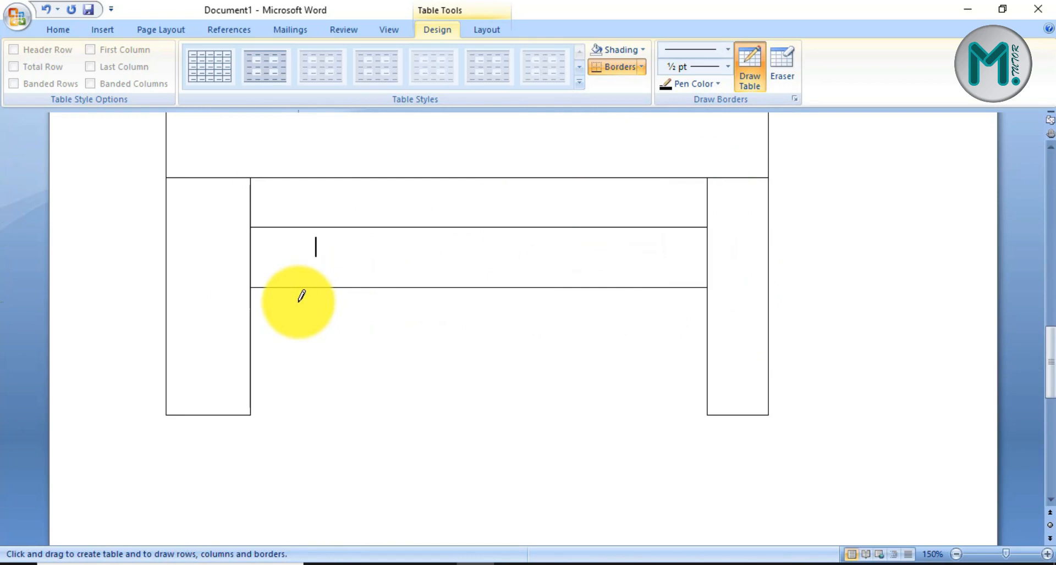
pyautogui.moveTo(254, 330); pyautogui.dragTo(687, 313)
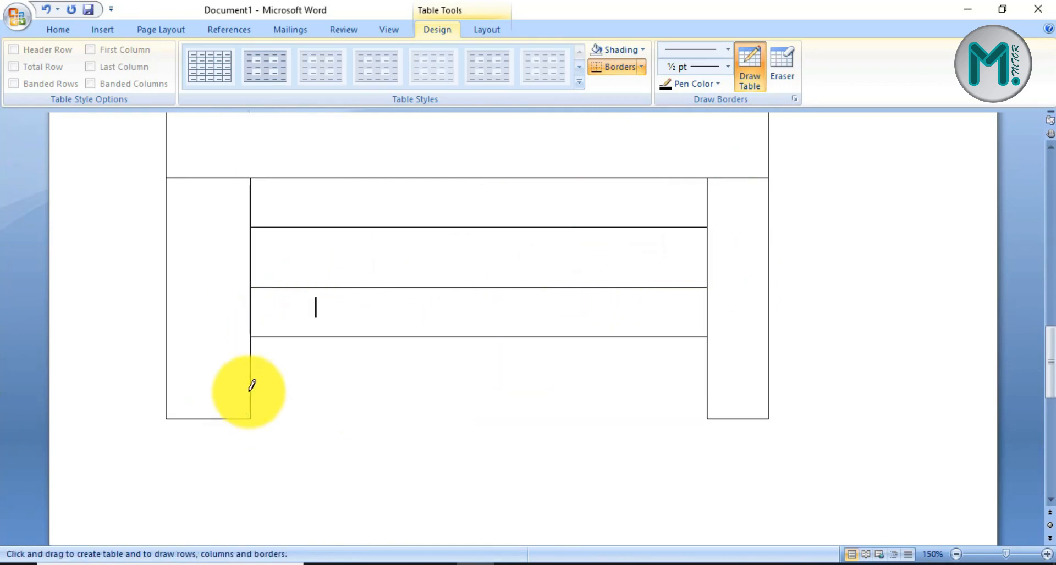
pyautogui.moveTo(301, 415)
pyautogui.mouseDown()
pyautogui.moveTo(625, 401)
pyautogui.moveTo(606, 396)
pyautogui.mouseUp()
# - Draw a vertical line through the middle of the drawn table's wide top cell to split it in two
pyautogui.scroll(6, 314, 359)
pyautogui.scroll(-3, 323, 360)
pyautogui.moveTo(467, 210); pyautogui.dragTo(467, 289)
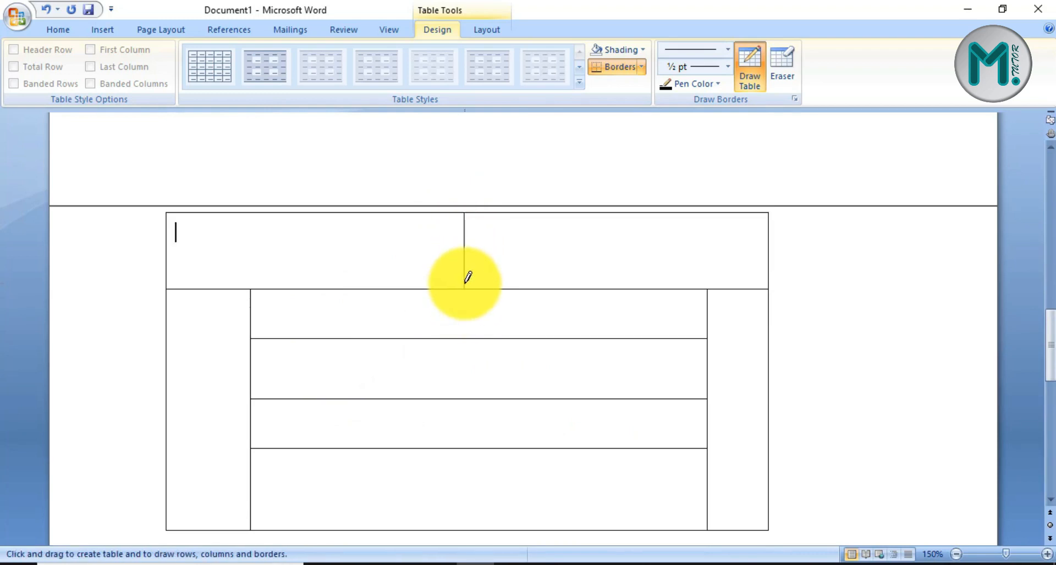
pyautogui.scroll(-2, 468, 277)
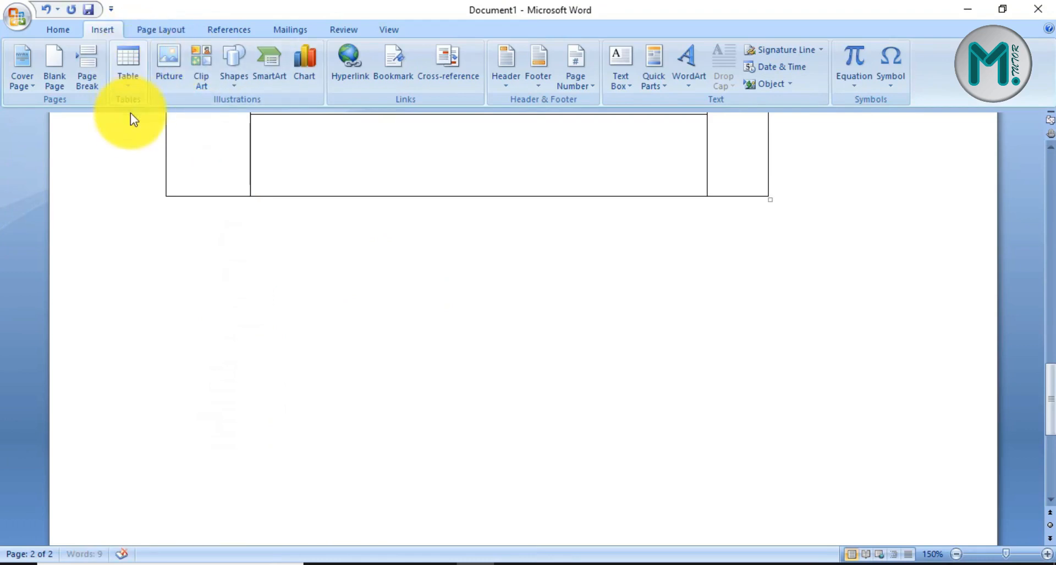
pyautogui.click(123, 72)
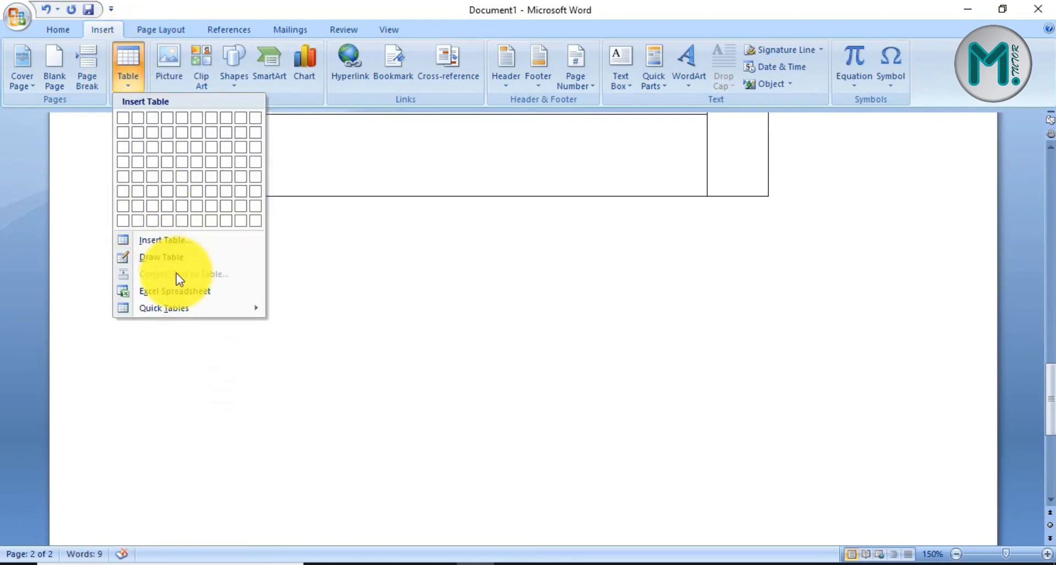
pyautogui.click(325, 352)
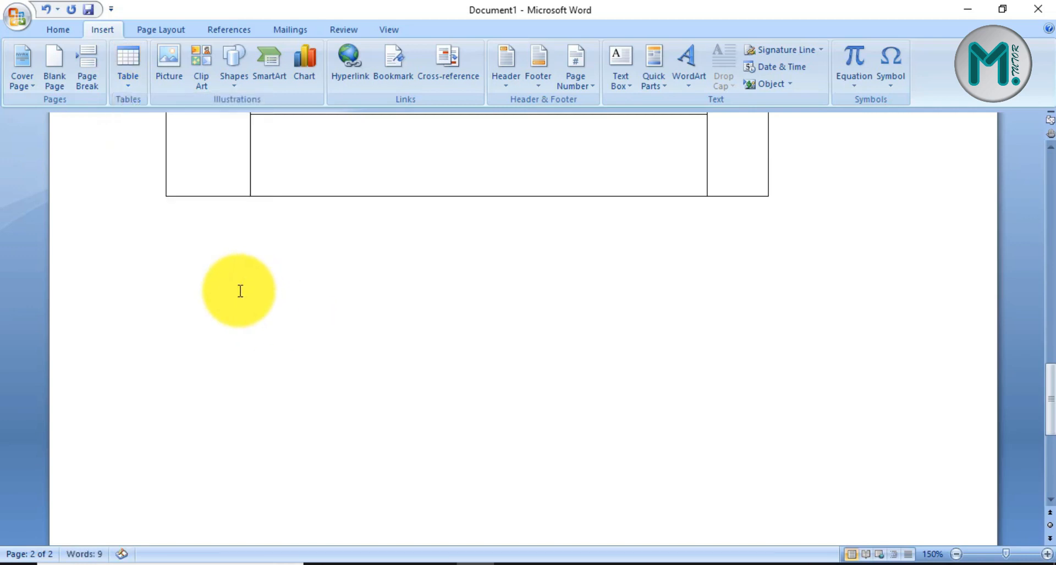
pyautogui.press('Return')
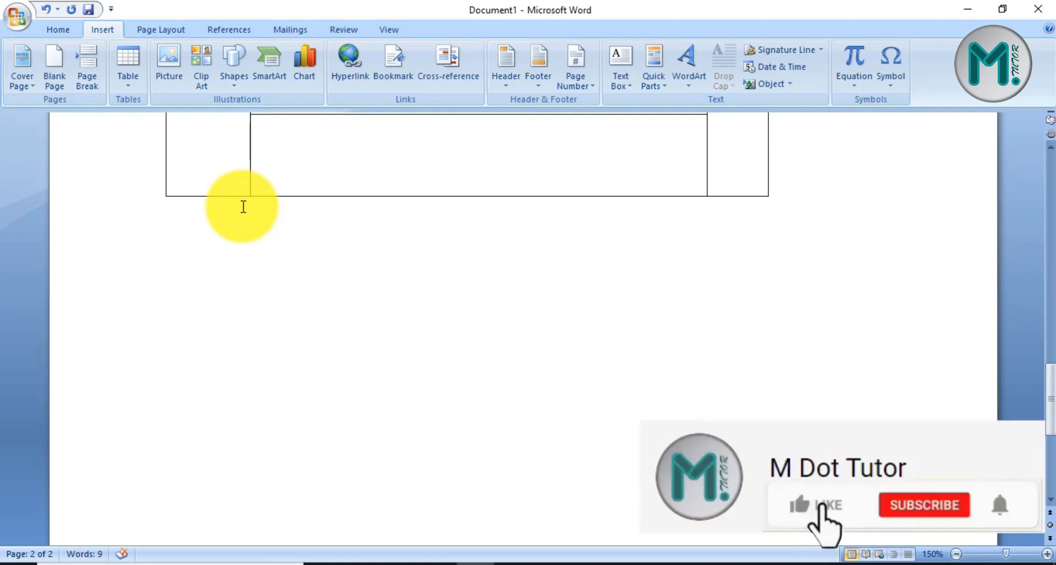
# - Enter the words red, blue and green on one line below the drawn table, separated by tab stops
pyautogui.write('red')
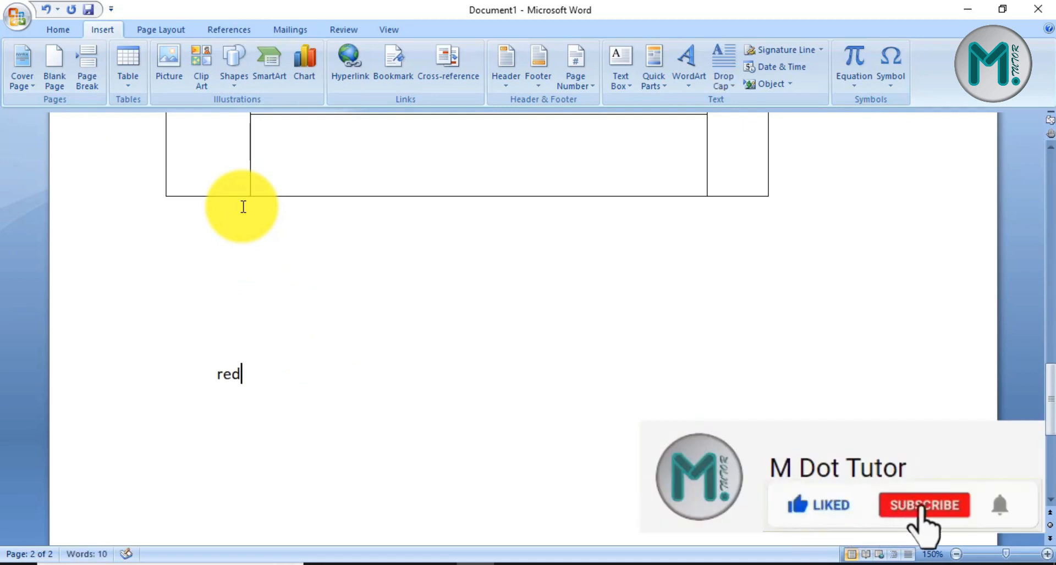
pyautogui.write('blue')
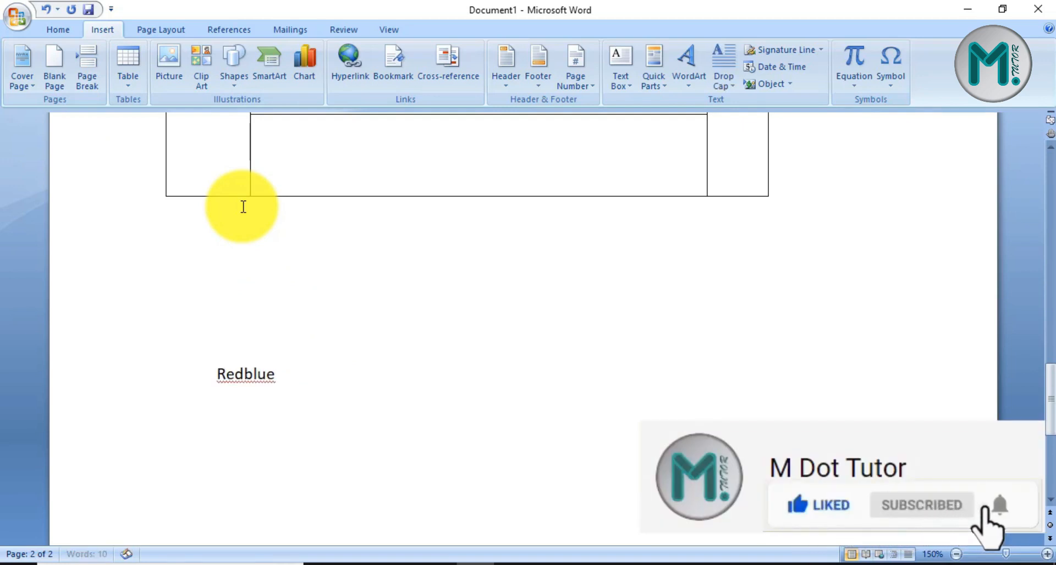
pyautogui.write('gree')
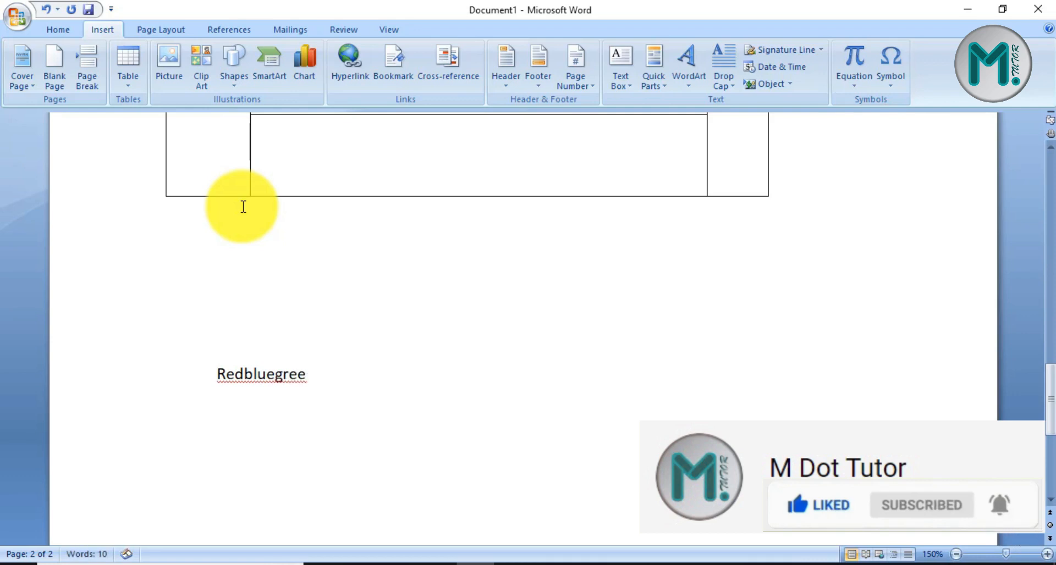
pyautogui.write('n')
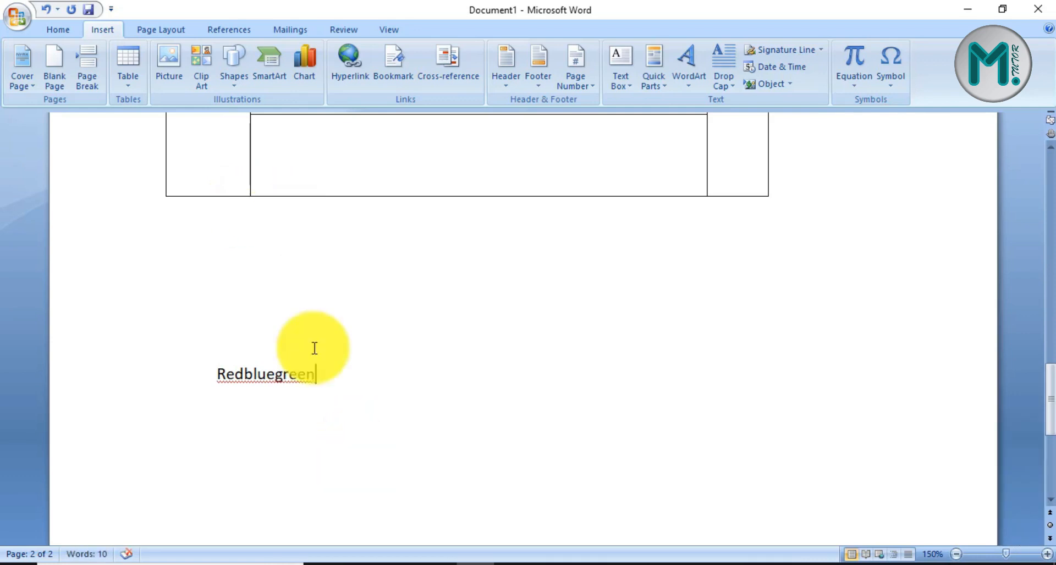
pyautogui.click(242, 373)
pyautogui.press('Tab')
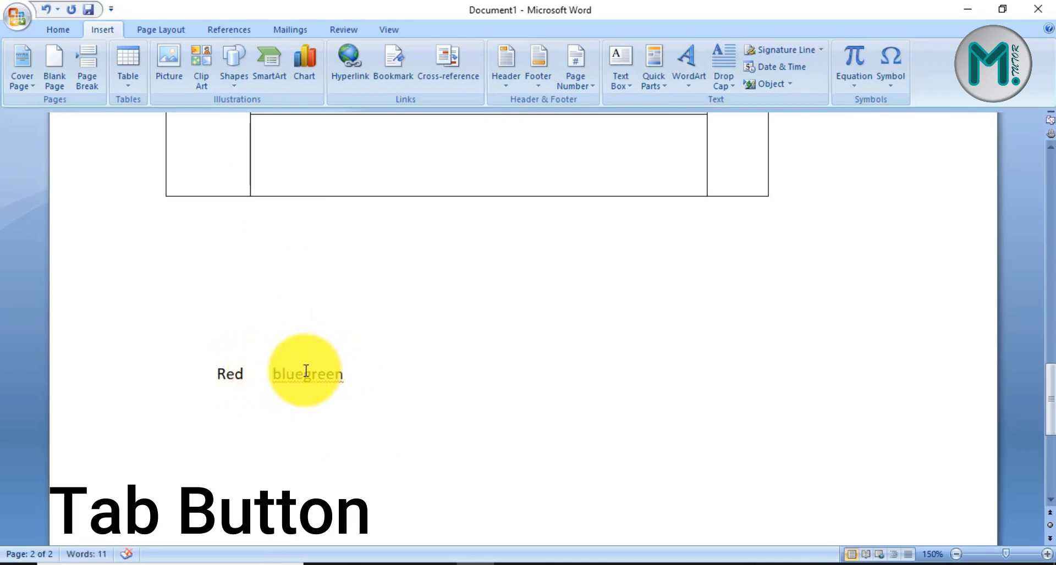
pyautogui.click(306, 372)
pyautogui.press('Tab')
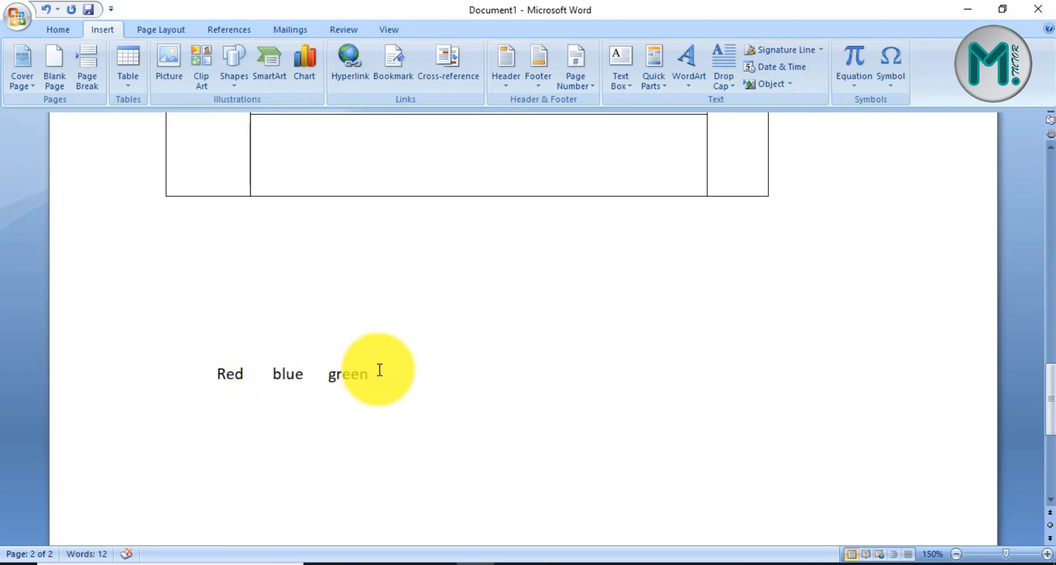
# - Try to convert the red, blue and green line to a 3-column table with text separated at tabs
pyautogui.click(379, 373)
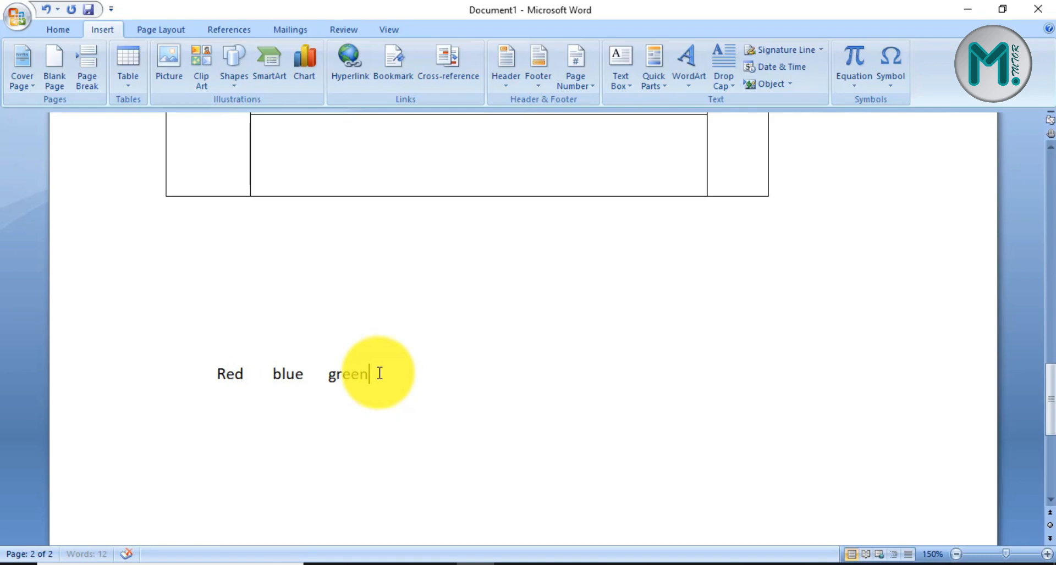
pyautogui.moveTo(380, 373); pyautogui.dragTo(189, 384)
pyautogui.click(131, 81)
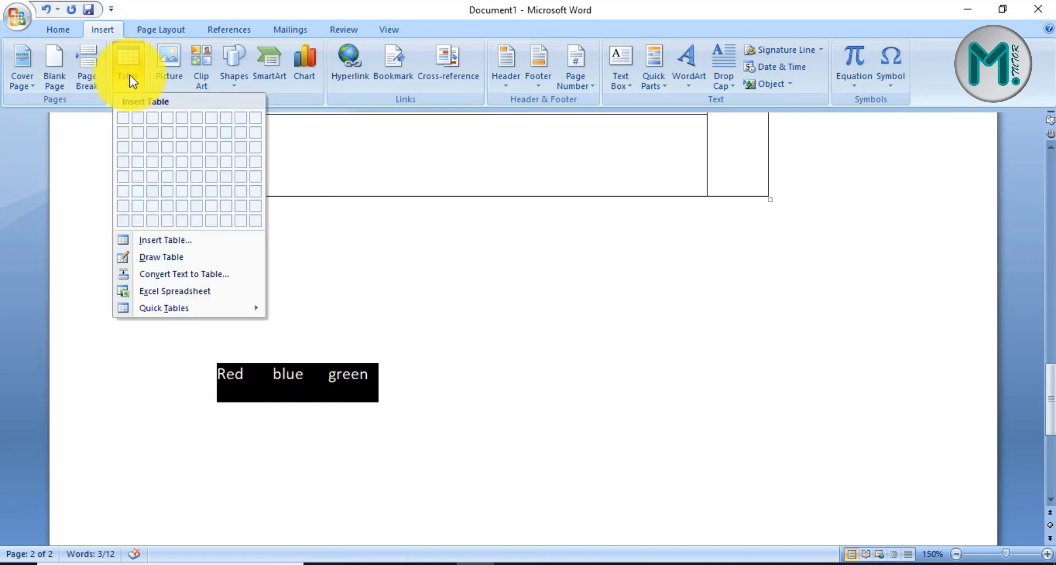
pyautogui.click(170, 275)
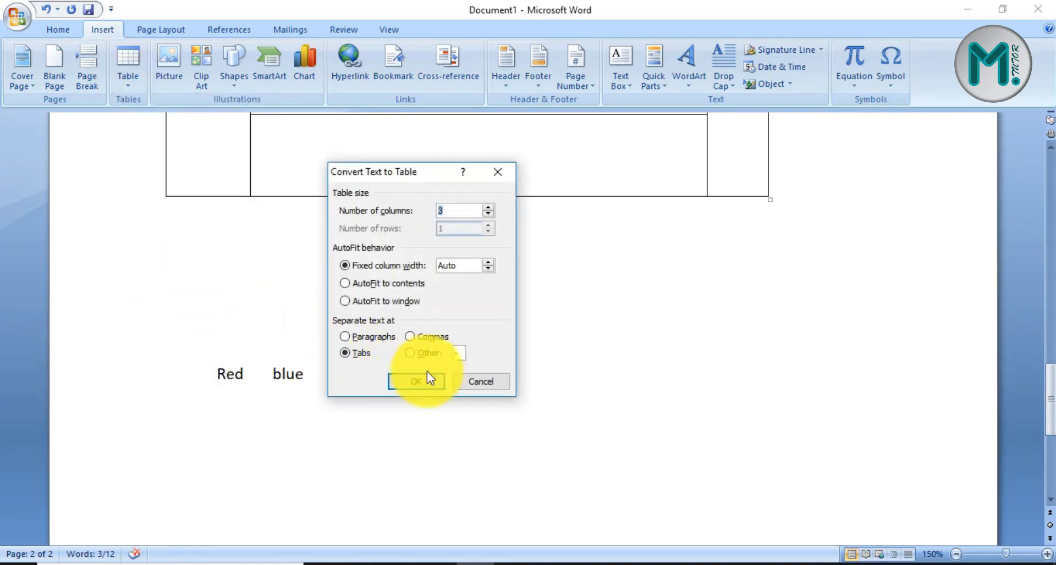
pyautogui.click(441, 383)
pyautogui.click(410, 381)
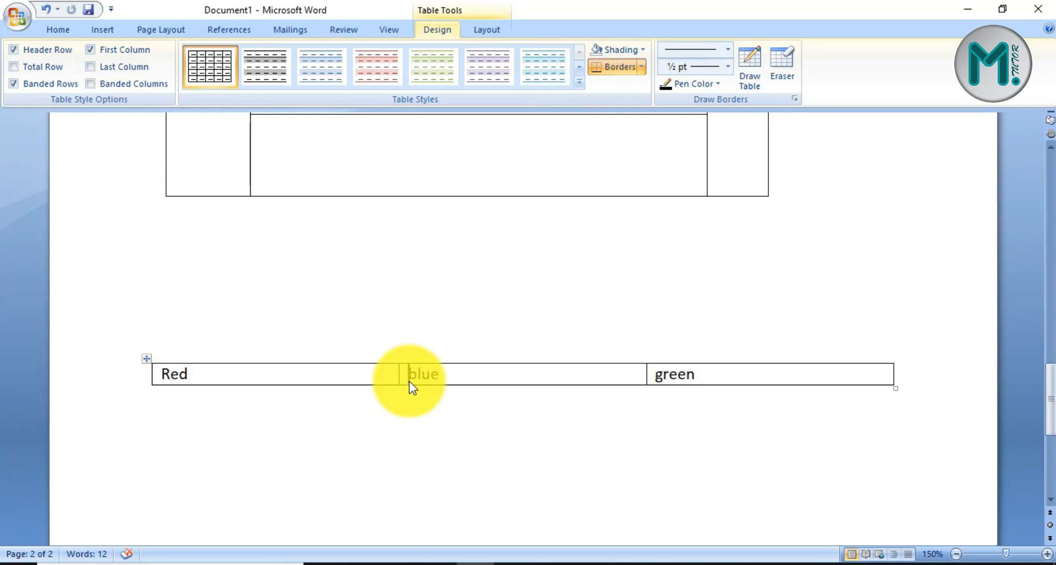
pyautogui.hotkey('ctrl', 'z')
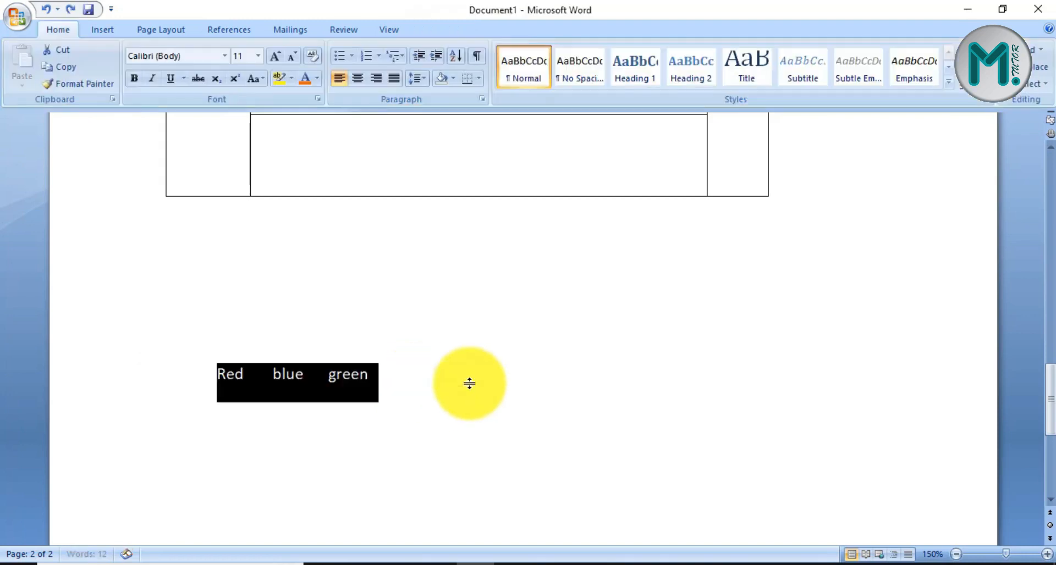
# - Convert the selected red, blue and green line to a table with 3 columns, automatic fixed column width and text separated at tabs
pyautogui.click(98, 29)
pyautogui.click(128, 87)
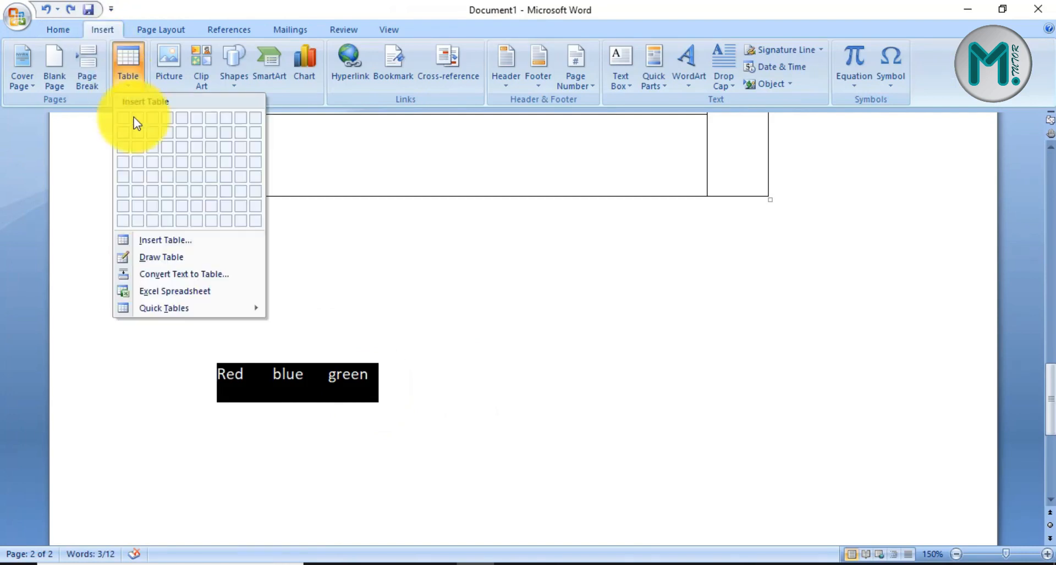
pyautogui.click(160, 275)
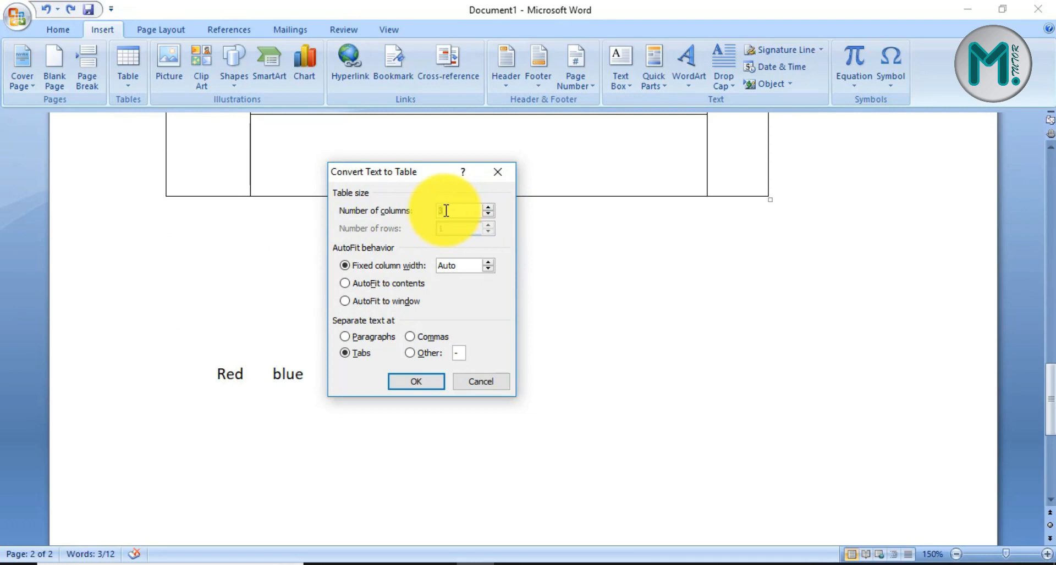
pyautogui.click(418, 384)
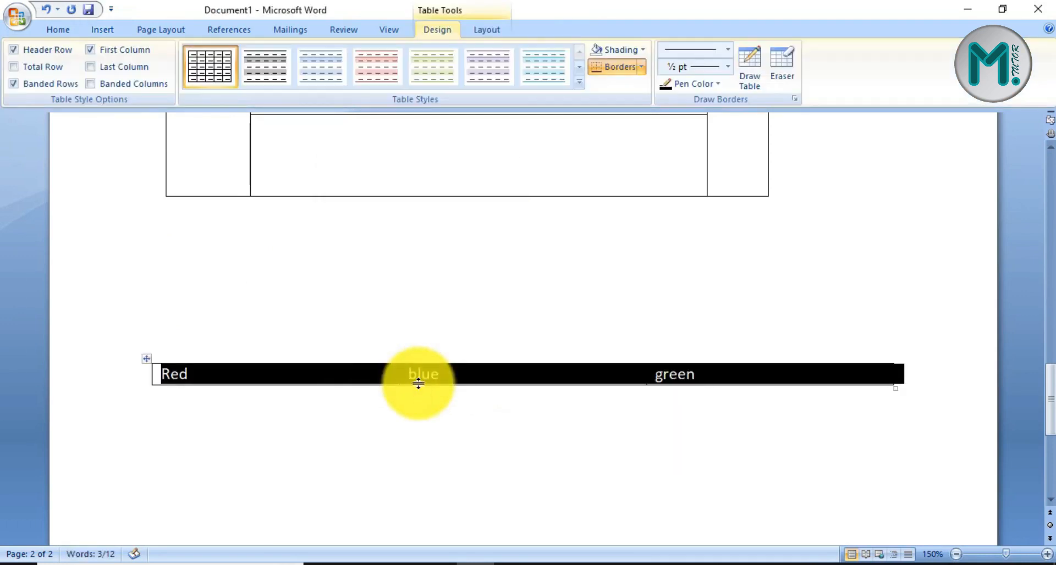
pyautogui.click(437, 379)
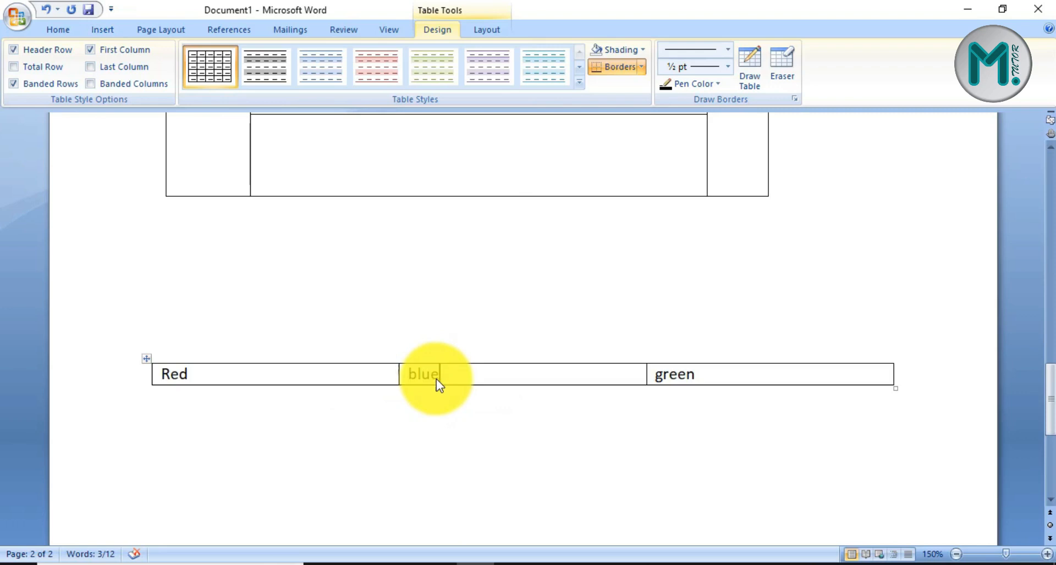
# - Insert an Excel spreadsheet directly below the red, blue and green table
pyautogui.scroll(-3, 436, 378)
pyautogui.click(154, 117)
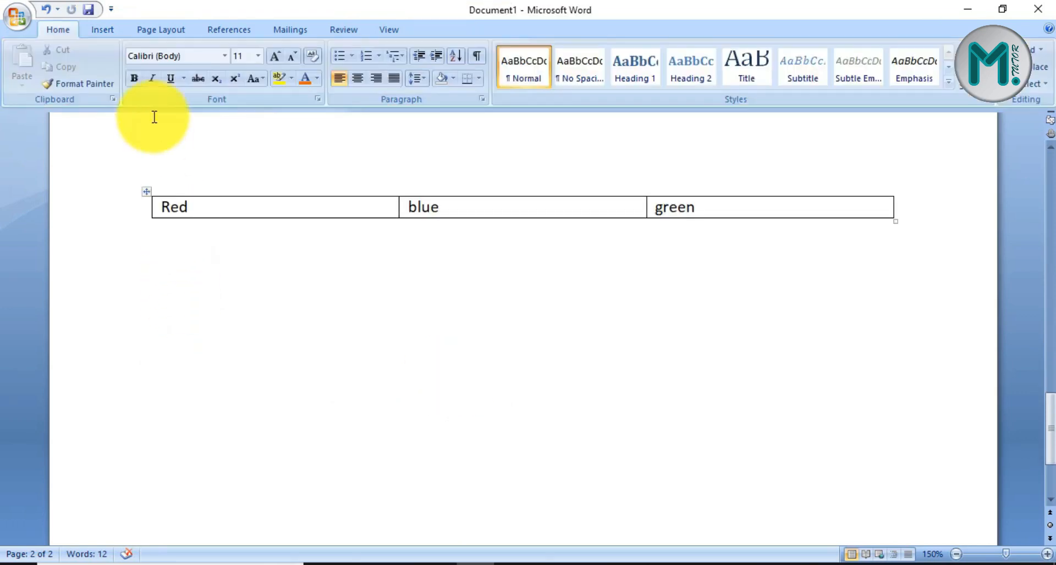
pyautogui.click(101, 28)
pyautogui.click(124, 63)
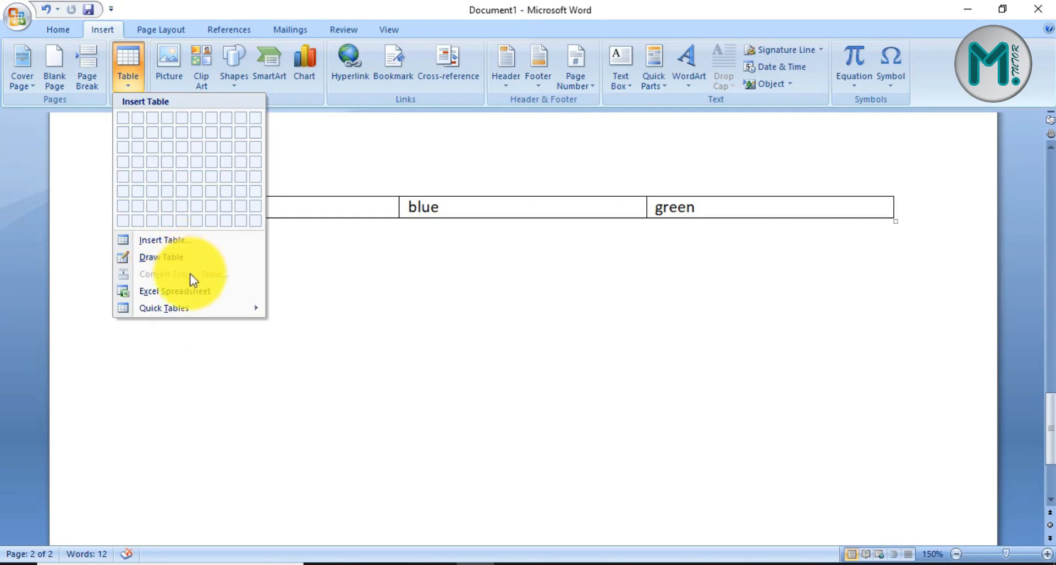
pyautogui.click(196, 288)
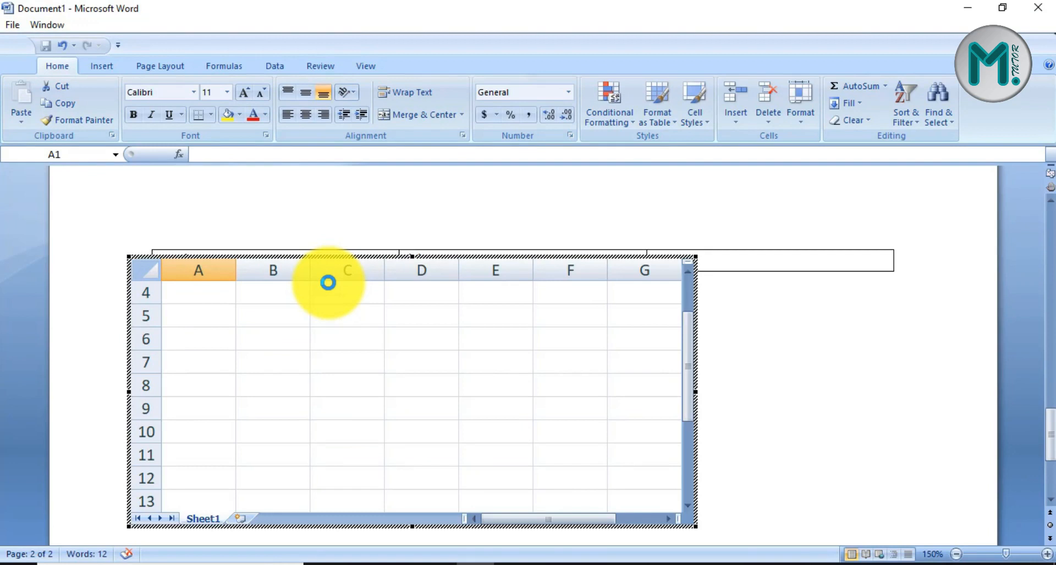
pyautogui.scroll(-2, 387, 299)
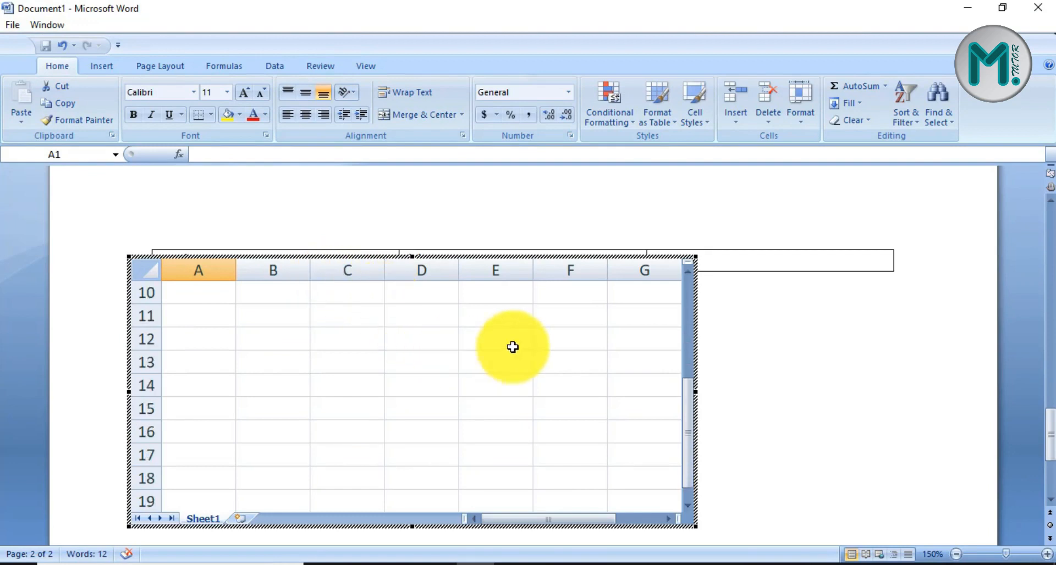
pyautogui.scroll(1, 648, 349)
pyautogui.scroll(1, 648, 350)
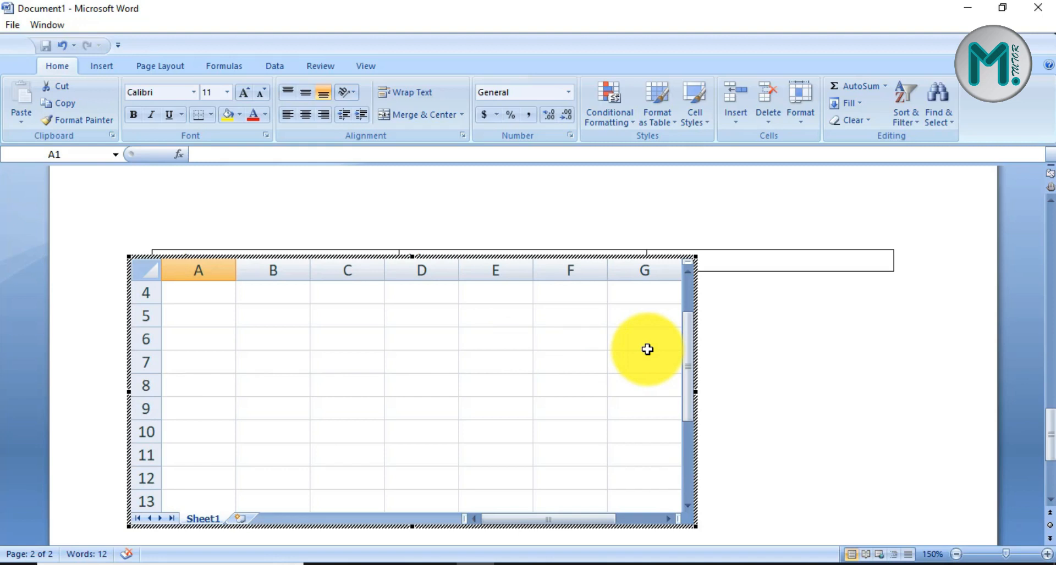
# - Select cells A4 to G13 in the embedded spreadsheet, view the commands available for them and leave the spreadsheet
pyautogui.moveTo(180, 293); pyautogui.dragTo(649, 497)
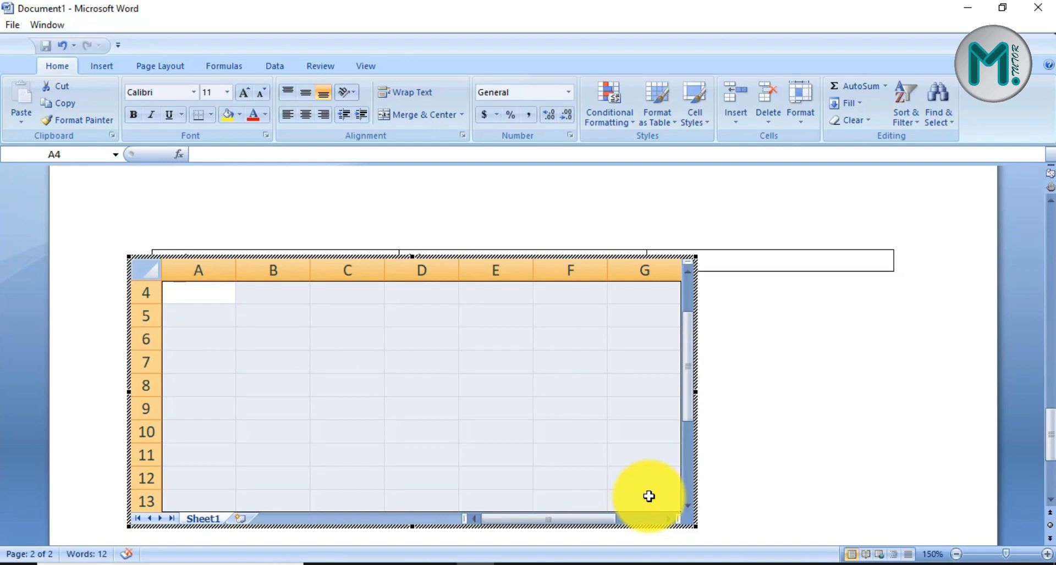
pyautogui.rightClick(403, 366)
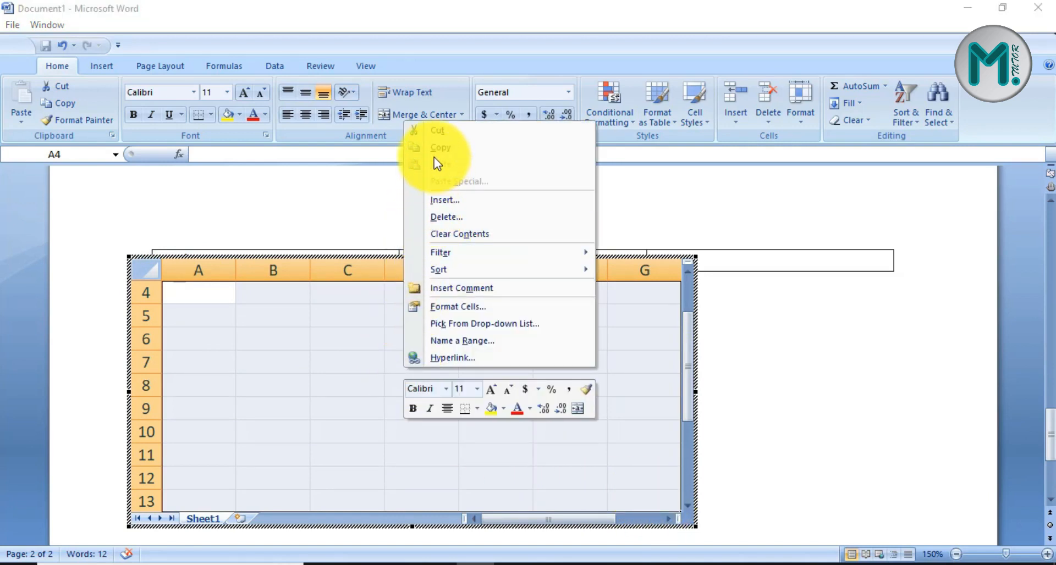
pyautogui.click(233, 360)
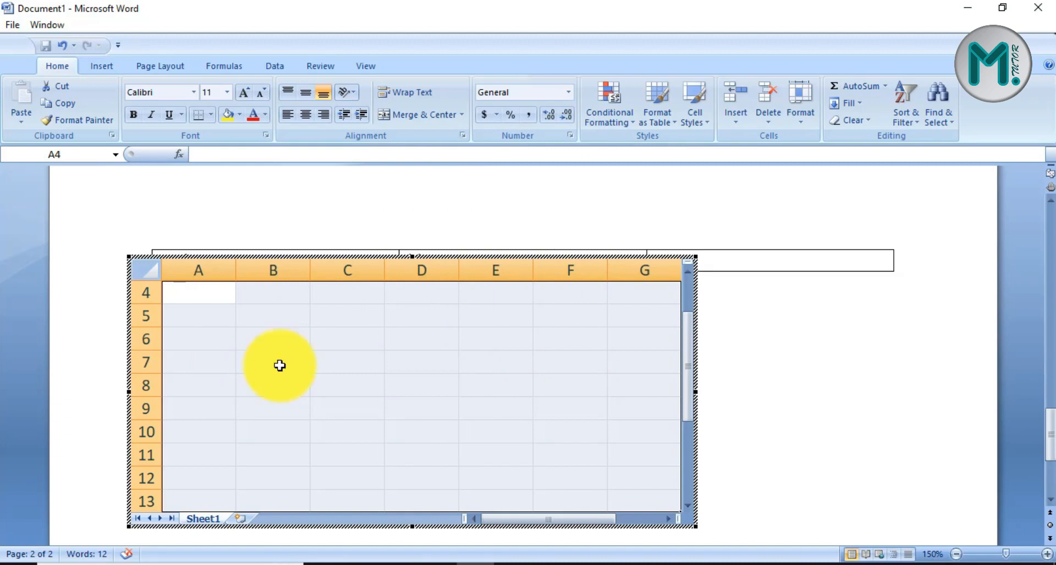
pyautogui.scroll(-3, 406, 297)
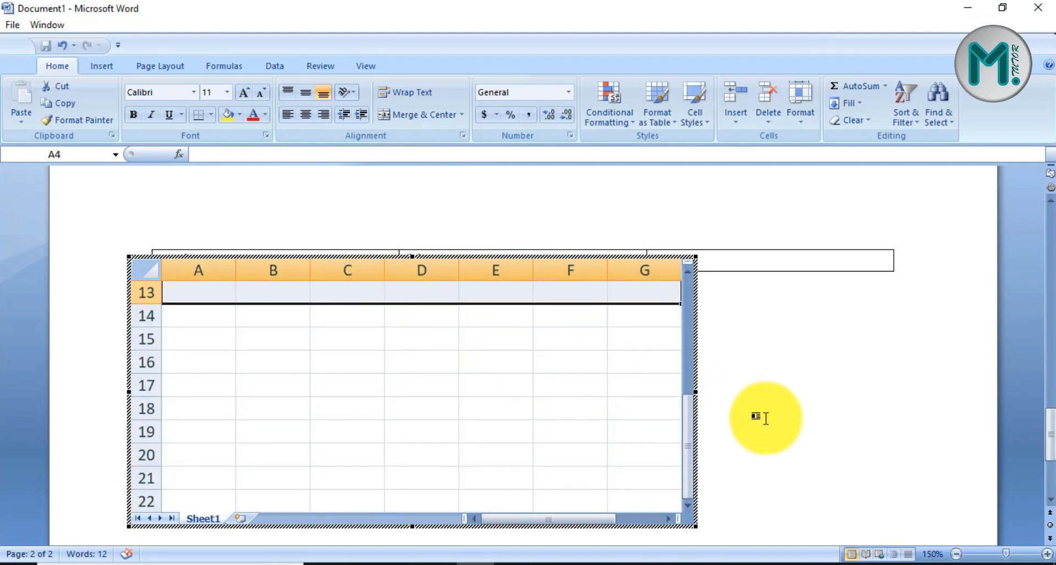
pyautogui.click(769, 468)
# - Reopen the embedded spreadsheet for editing, look further down its rows and return to the document
pyautogui.scroll(3, 467, 424)
pyautogui.doubleClick(367, 363)
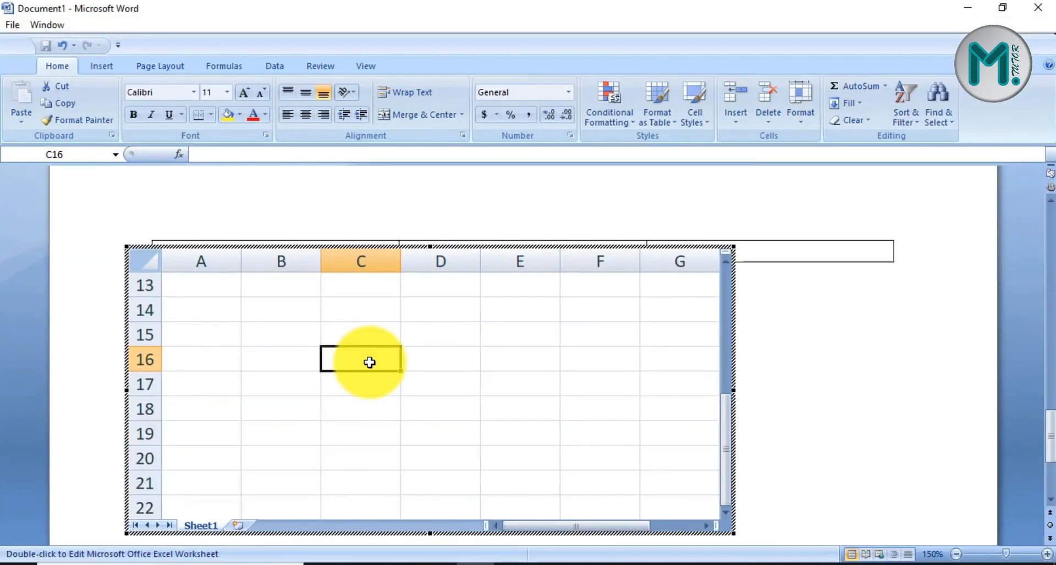
pyautogui.scroll(-1, 369, 362)
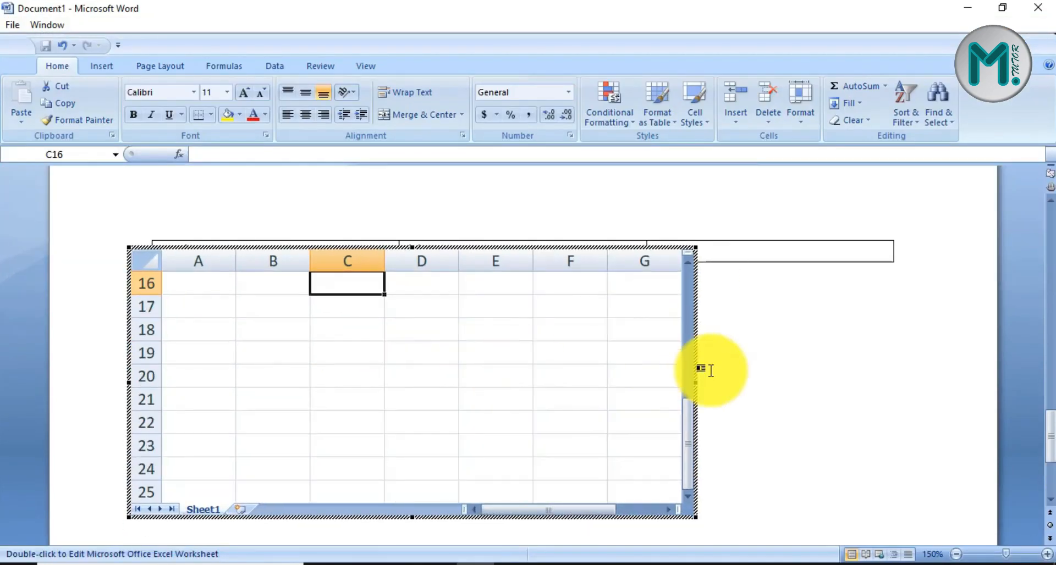
pyautogui.scroll(-3, 797, 408)
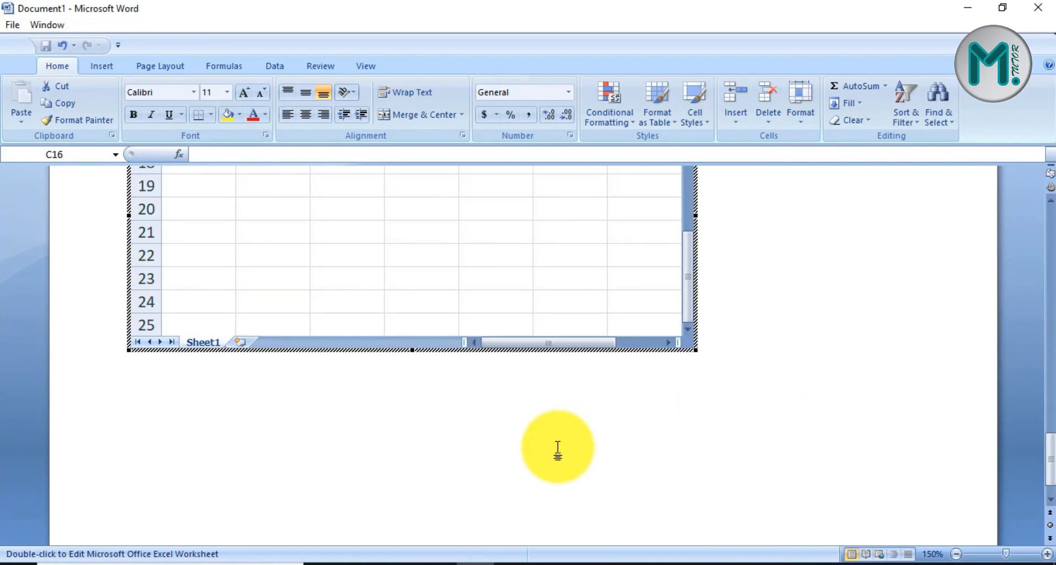
pyautogui.click(533, 441)
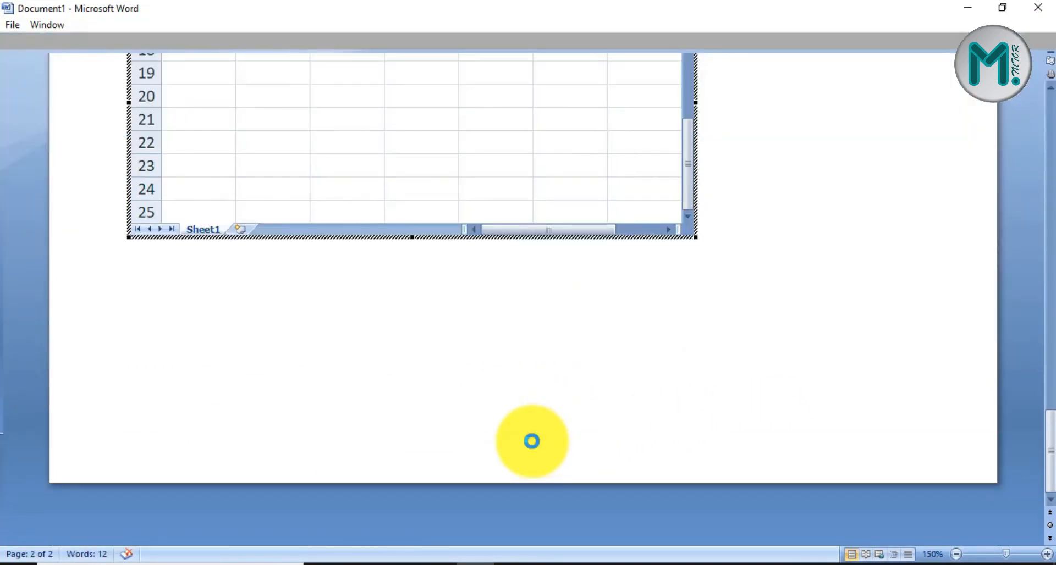
pyautogui.scroll(1, 532, 443)
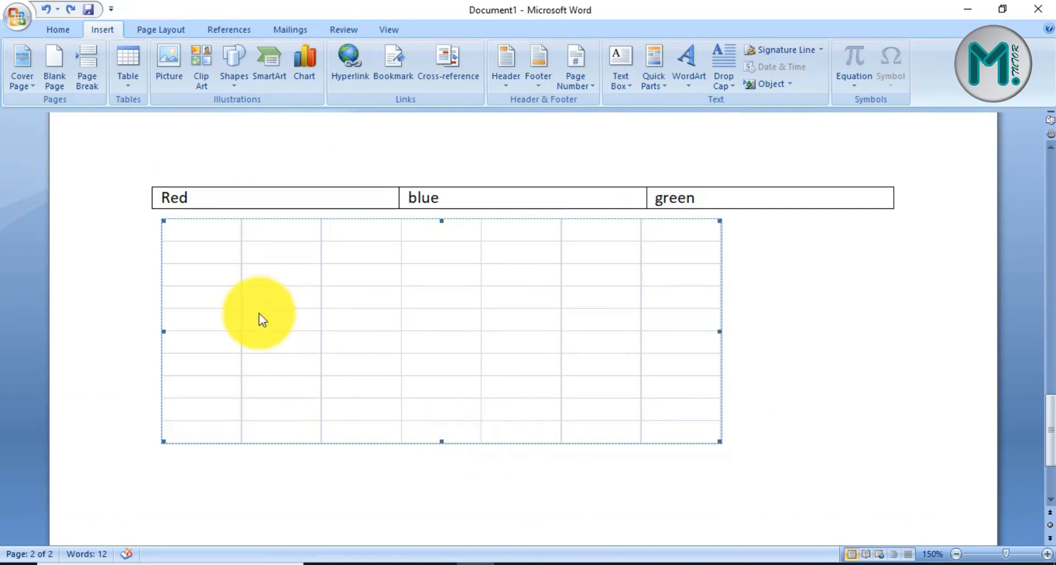
# - Insert the built-in With Subheads 2 quick table at the selected spreadsheet object beneath the red, blue and green table
pyautogui.click(119, 72)
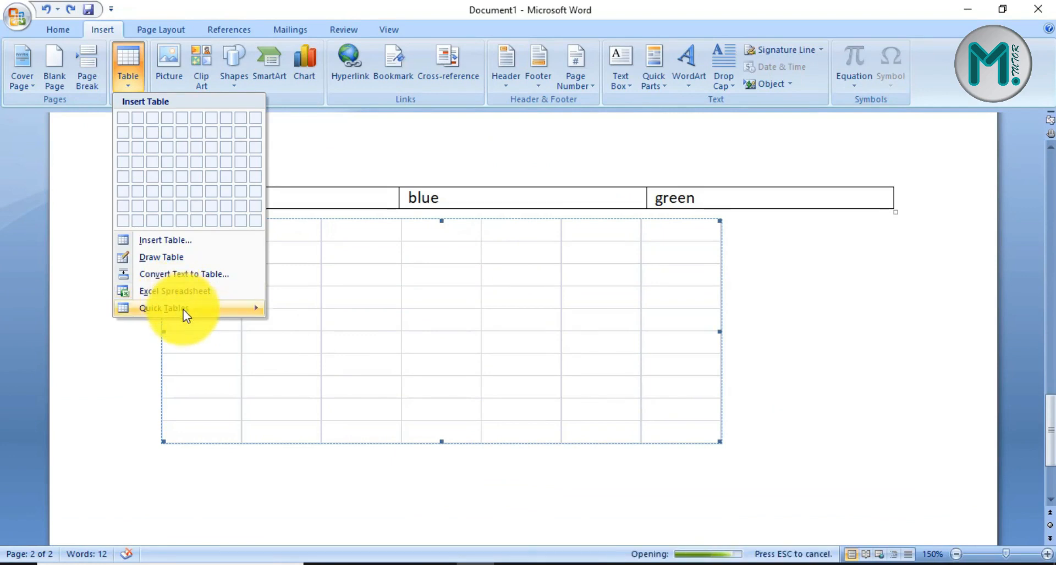
pyautogui.moveTo(184, 309)
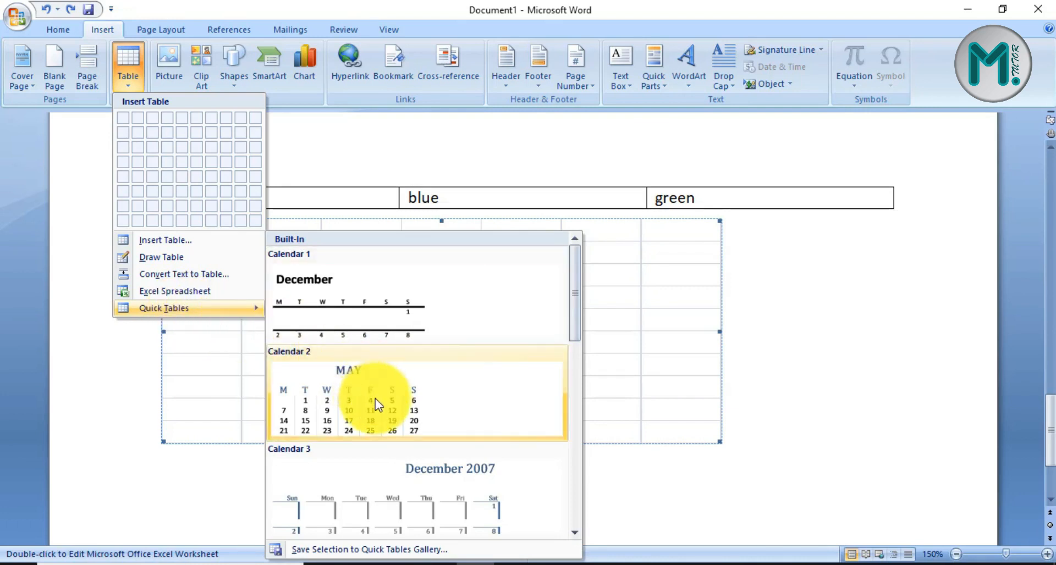
pyautogui.scroll(-3, 379, 405)
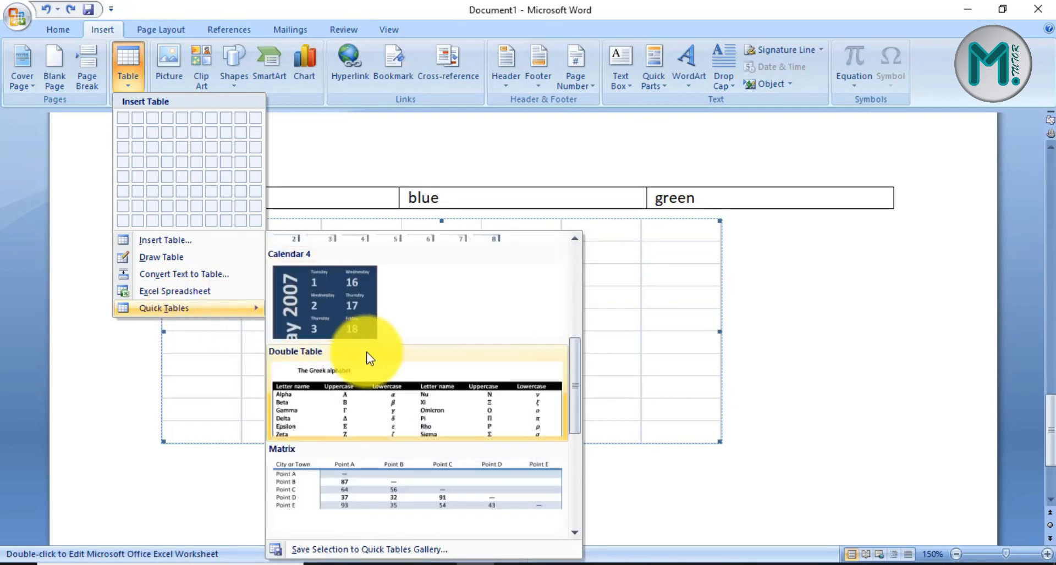
pyautogui.scroll(-3, 385, 405)
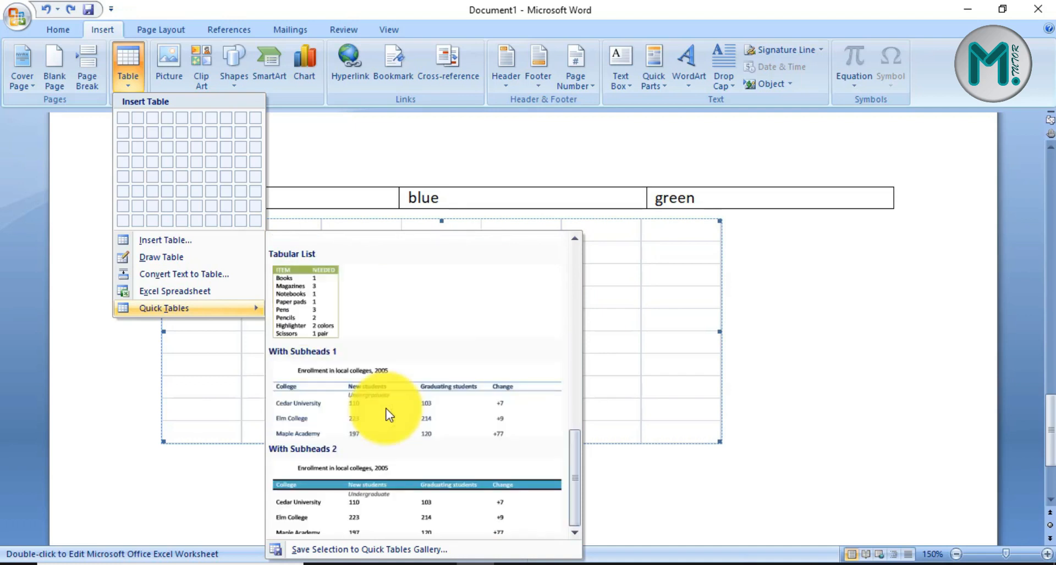
pyautogui.click(413, 491)
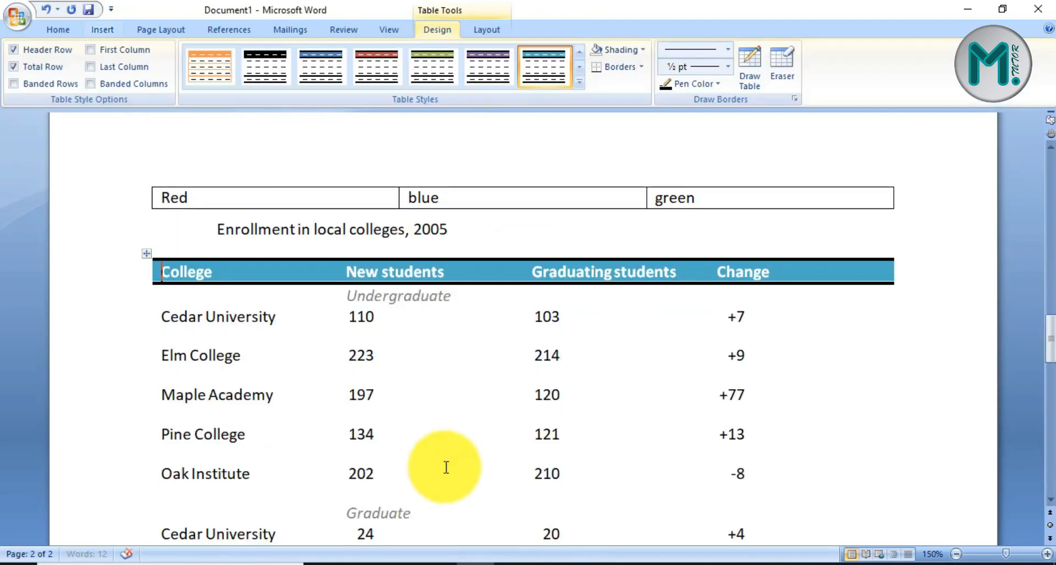
pyautogui.scroll(-1, 435, 385)
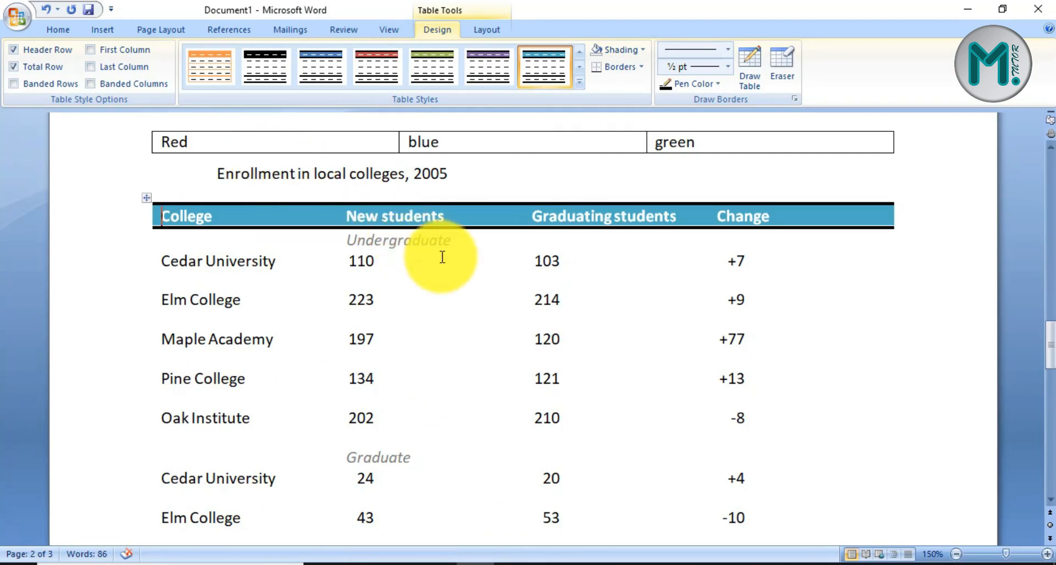
# - Replace the first two undergraduate college names, Cedar University and Elm College, with "abc" in the enrollment table
pyautogui.tripleClick(218, 262)
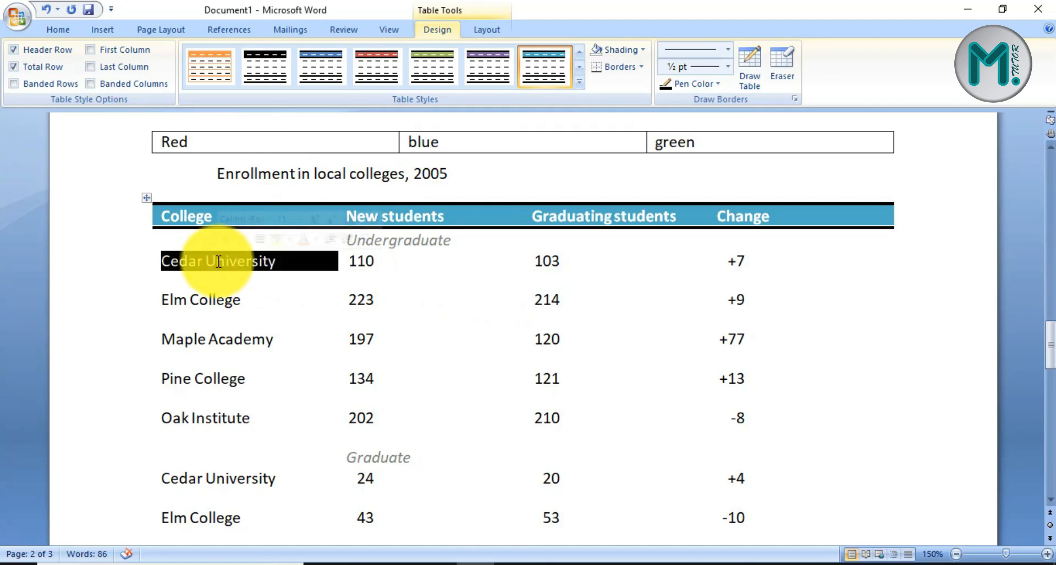
pyautogui.write('abc')
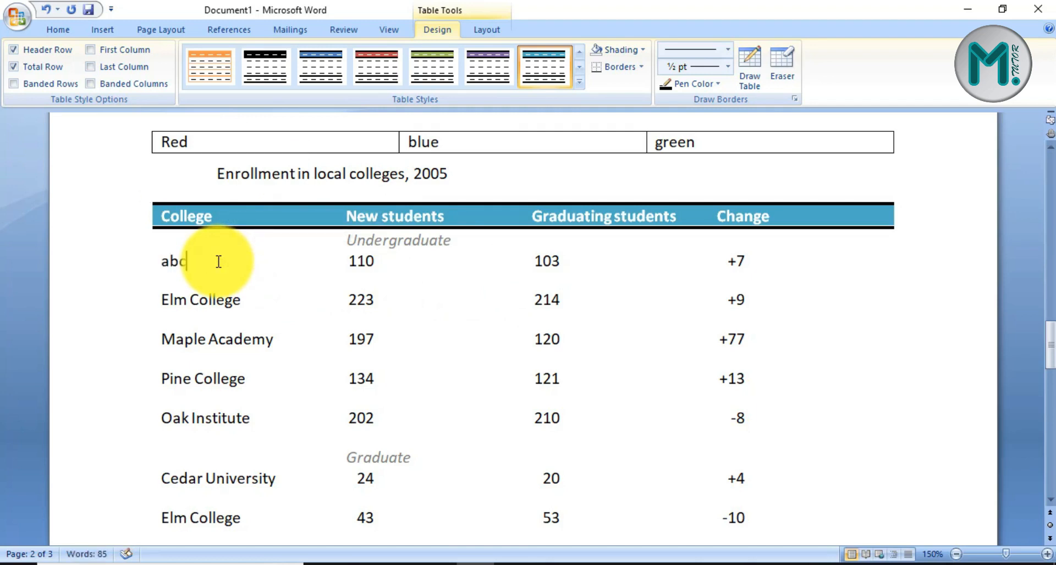
pyautogui.tripleClick(202, 294)
pyautogui.write('abc')
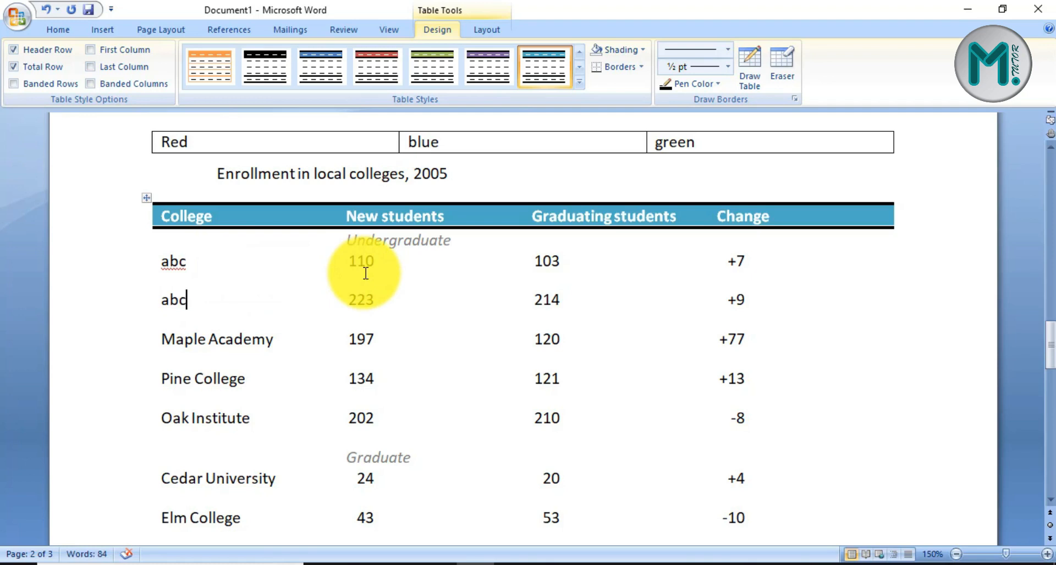
# - Review the tables created throughout the document and place the cursor below the enrollment table's source line
pyautogui.scroll(-5, 366, 274)
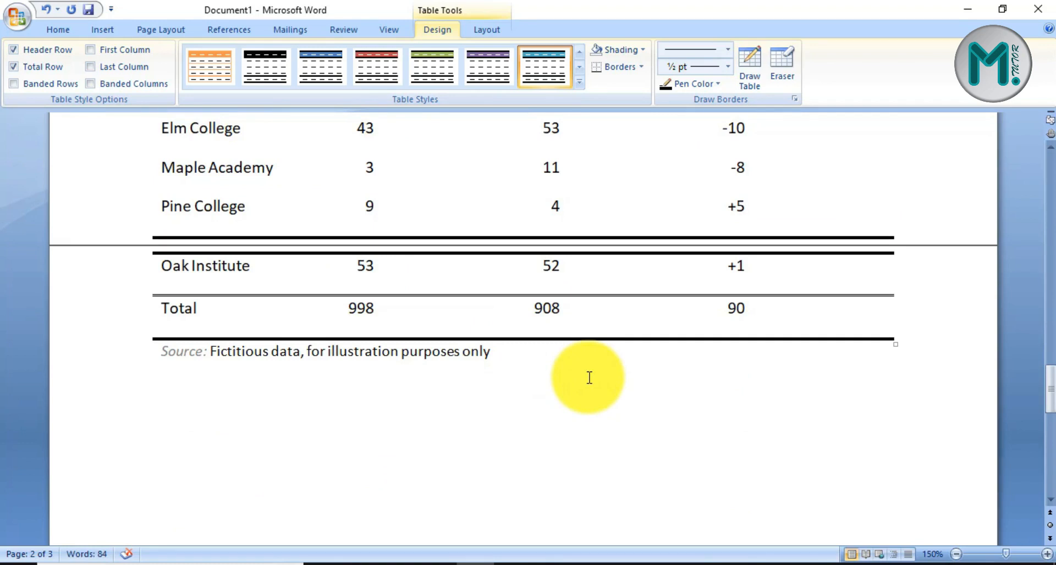
pyautogui.scroll(15, 589, 377)
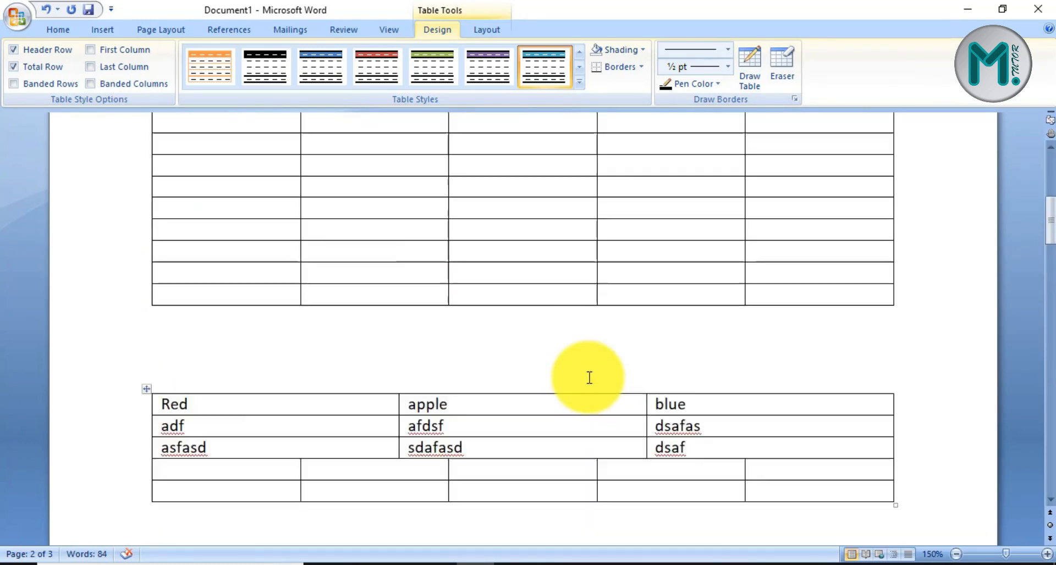
pyautogui.scroll(4, 589, 377)
pyautogui.scroll(-6, 588, 378)
pyautogui.scroll(-10, 589, 378)
pyautogui.scroll(-10, 589, 378)
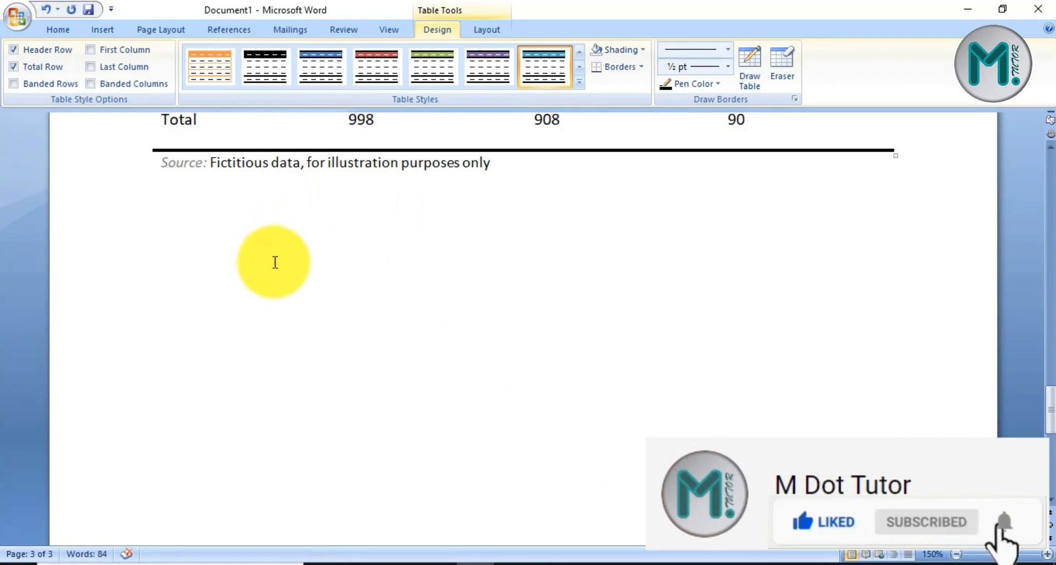
pyautogui.scroll(-3, 272, 264)
pyautogui.click(259, 262)
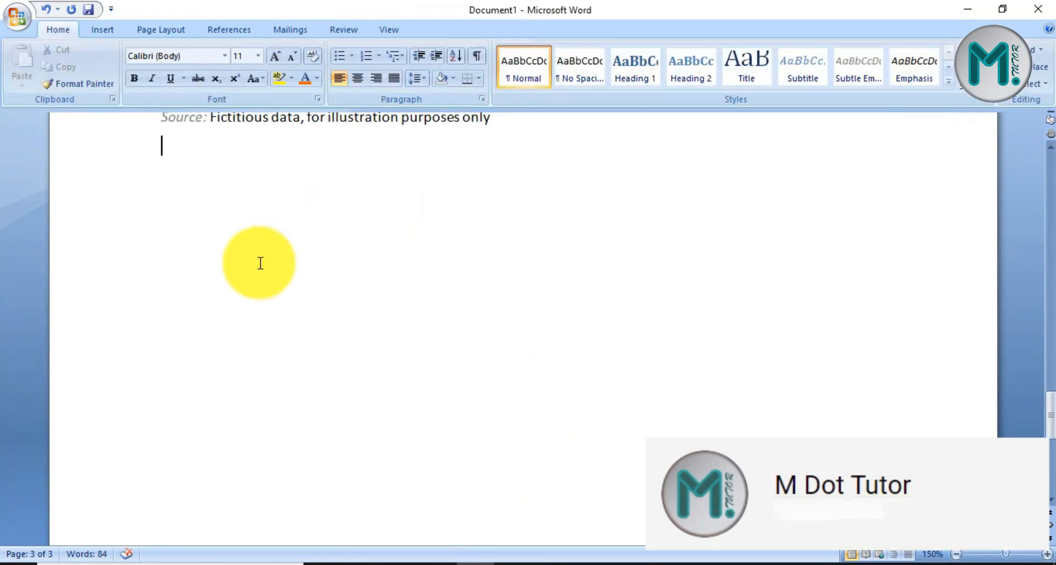